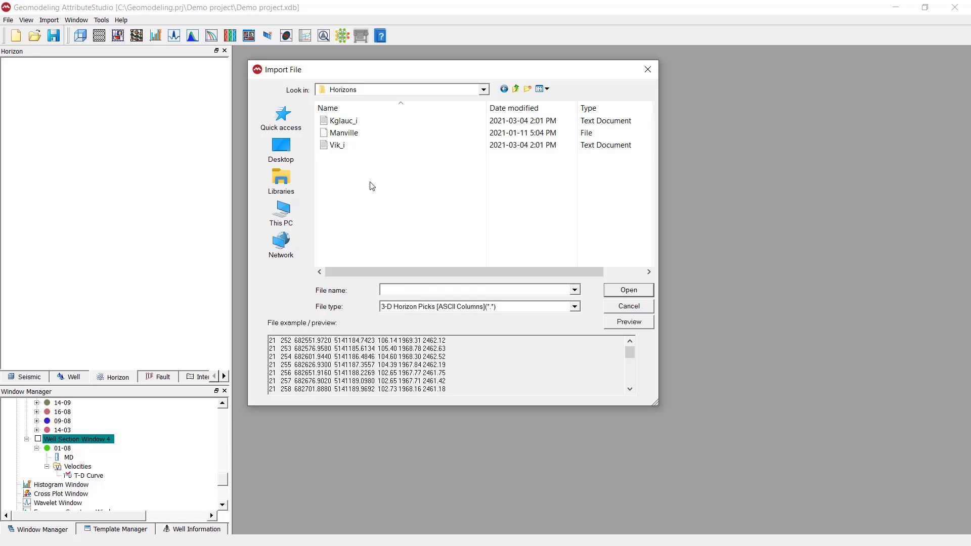
# - Load the Kglauc_i, Manville and Vik_i files together for import as 3-D horizon picks
pyautogui.hotkey('ctrl', 'a')
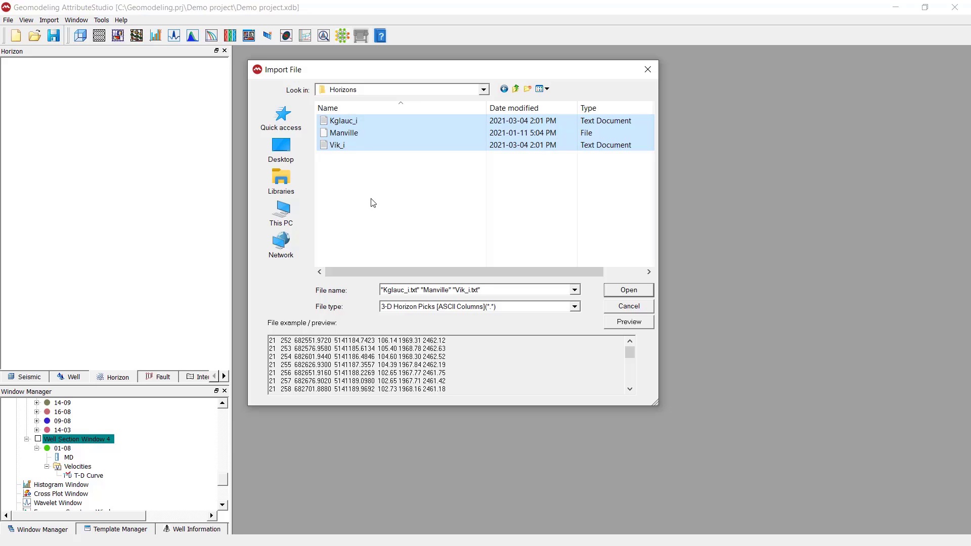
pyautogui.click(628, 291)
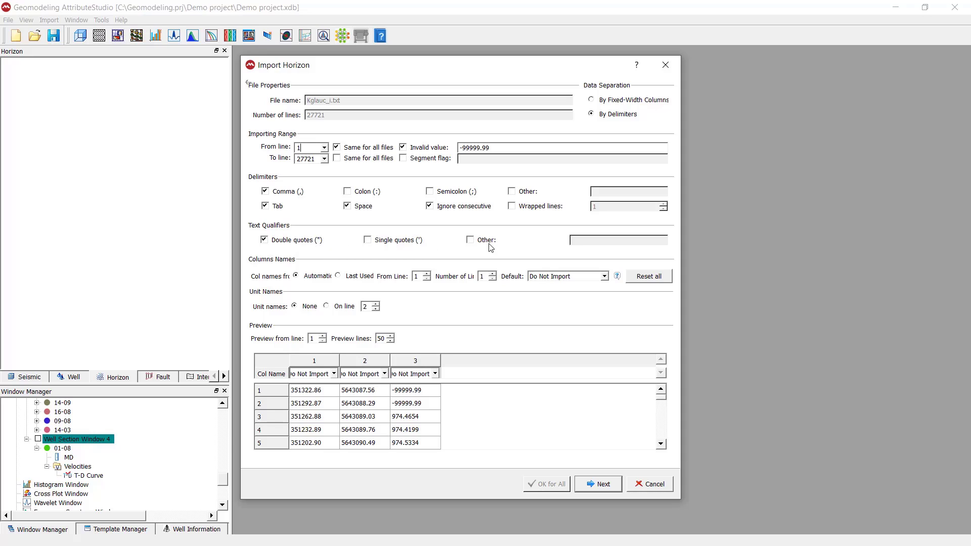
pyautogui.click(311, 242)
# - Assign columns 1, 2 and 3 of the Kglauc_i file as X, Y and Z Value
pyautogui.click(335, 377)
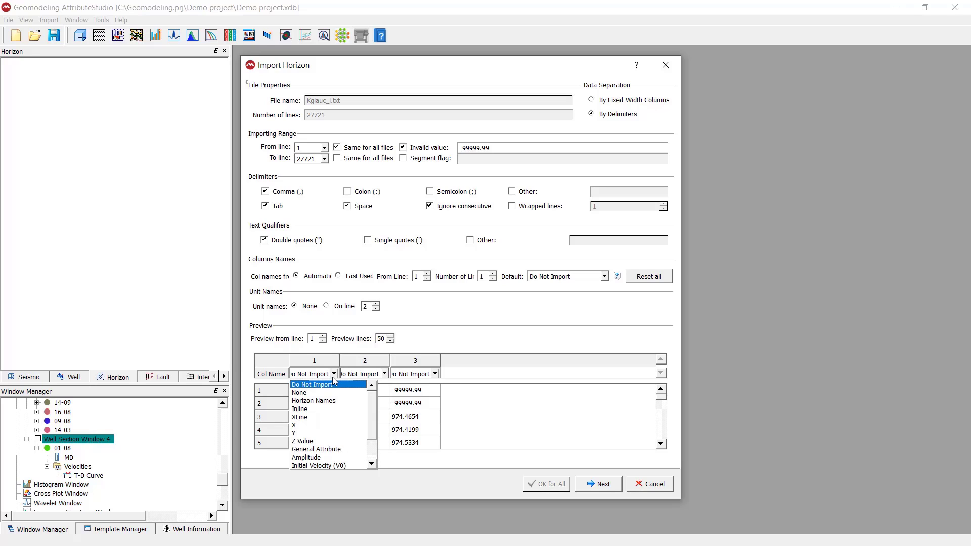
pyautogui.click(305, 425)
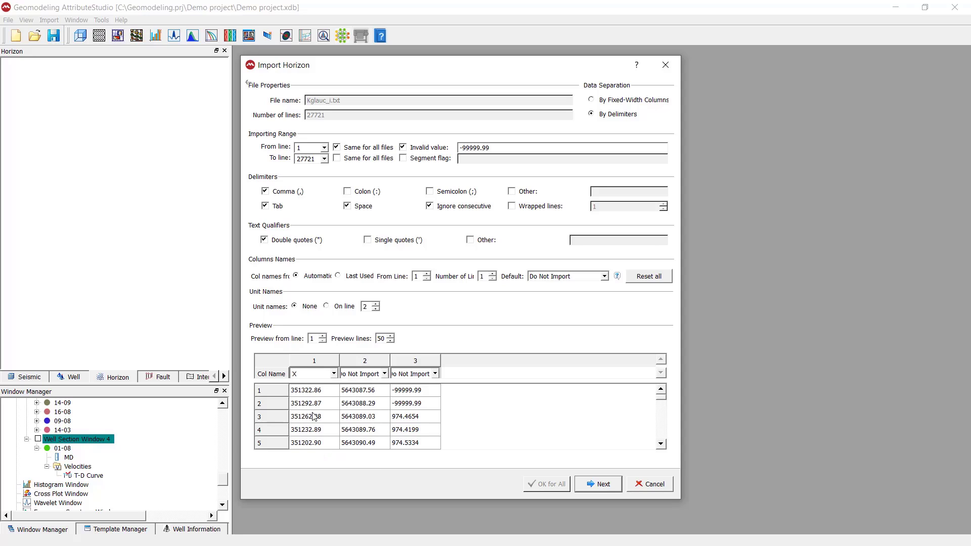
pyautogui.click(384, 374)
pyautogui.click(361, 439)
pyautogui.click(435, 374)
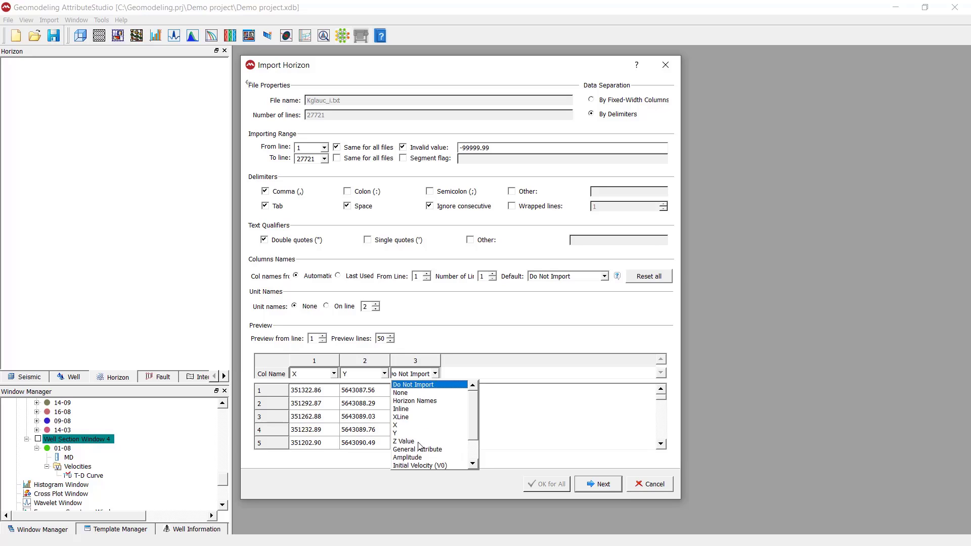
pyautogui.click(414, 448)
pyautogui.click(480, 400)
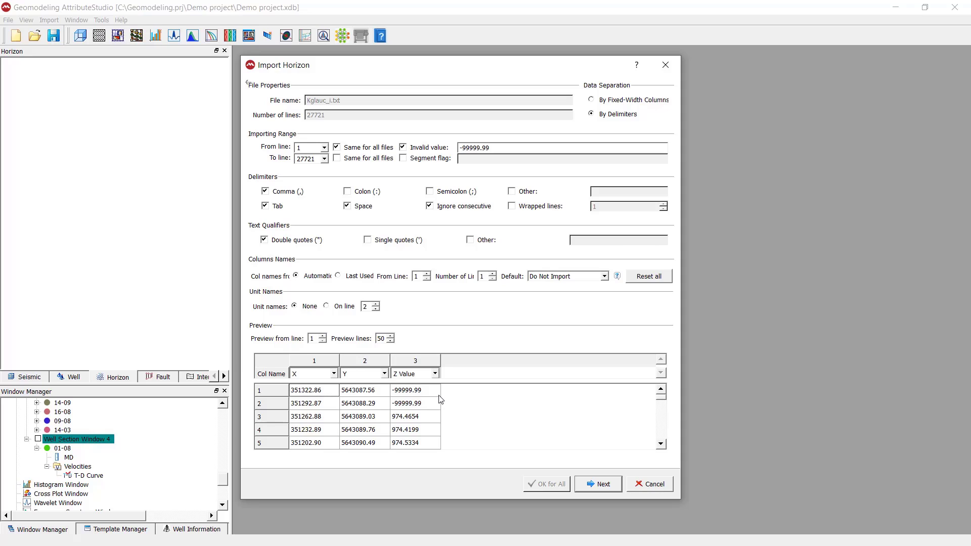
# - Compare the null entries in the Z Value column with the invalid value setting
pyautogui.click(423, 395)
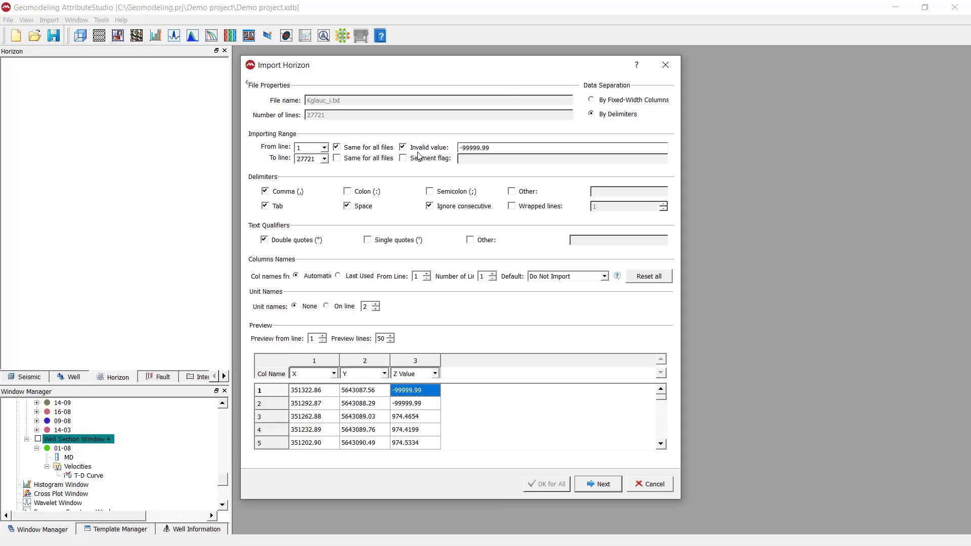
pyautogui.moveTo(495, 144); pyautogui.dragTo(458, 148)
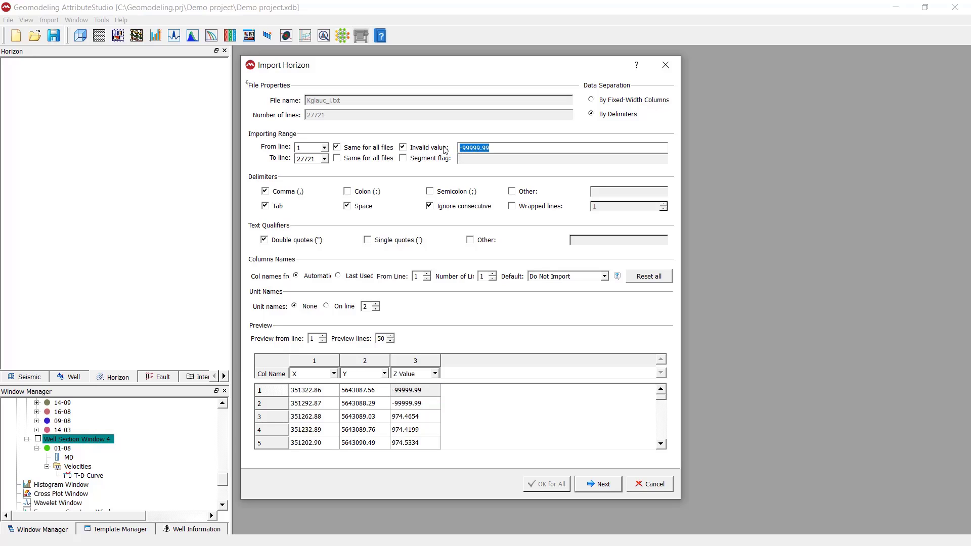
pyautogui.click(472, 420)
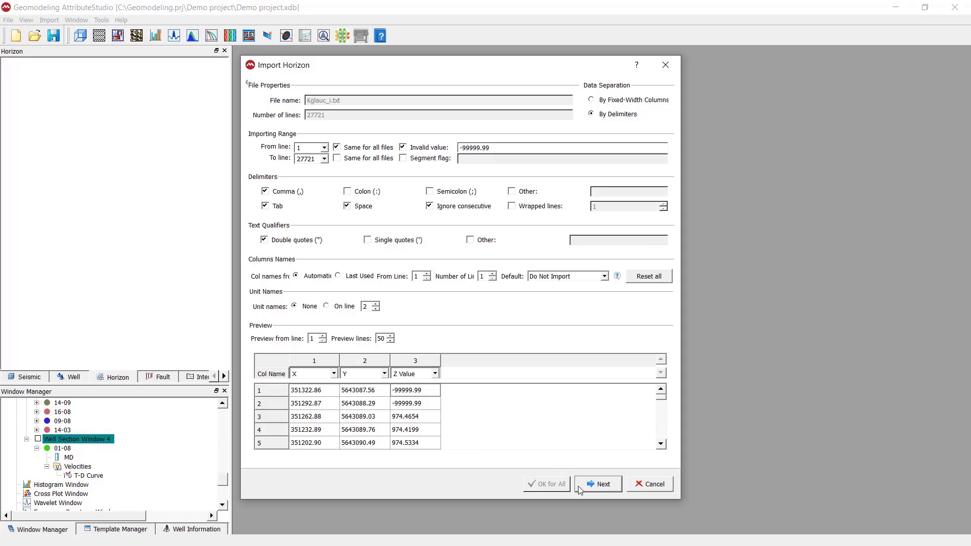
# - Proceed to the unit settings, keep the Time domain and set the Z input unit to ms
pyautogui.click(591, 485)
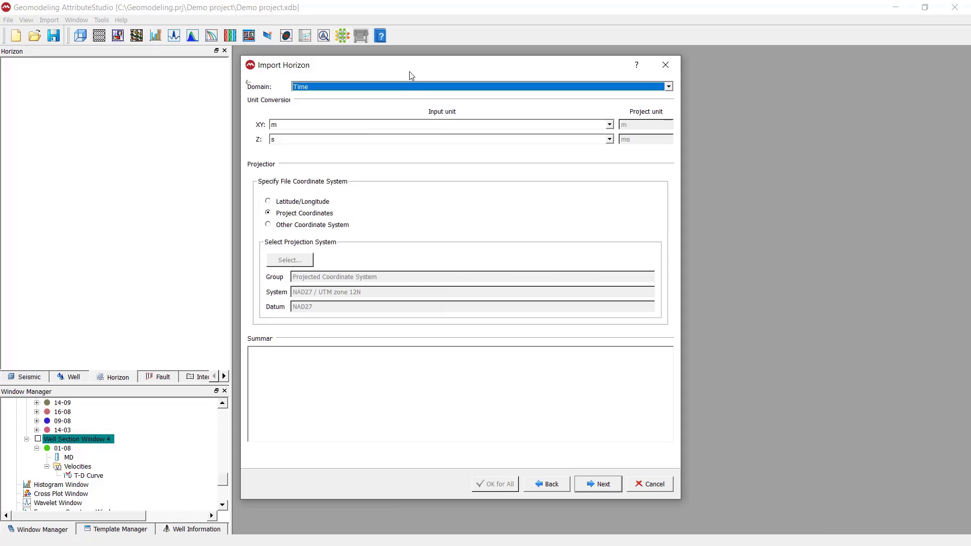
pyautogui.click(330, 90)
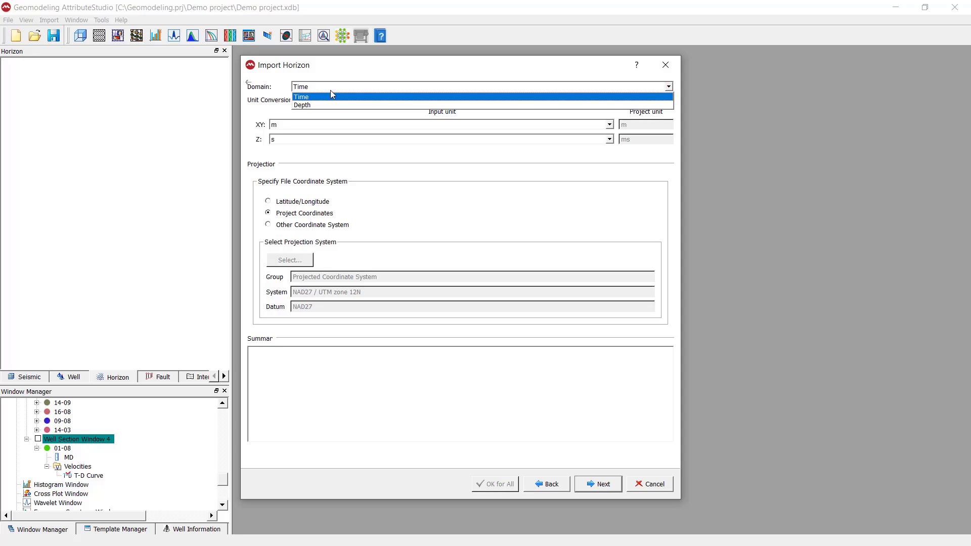
pyautogui.click(340, 72)
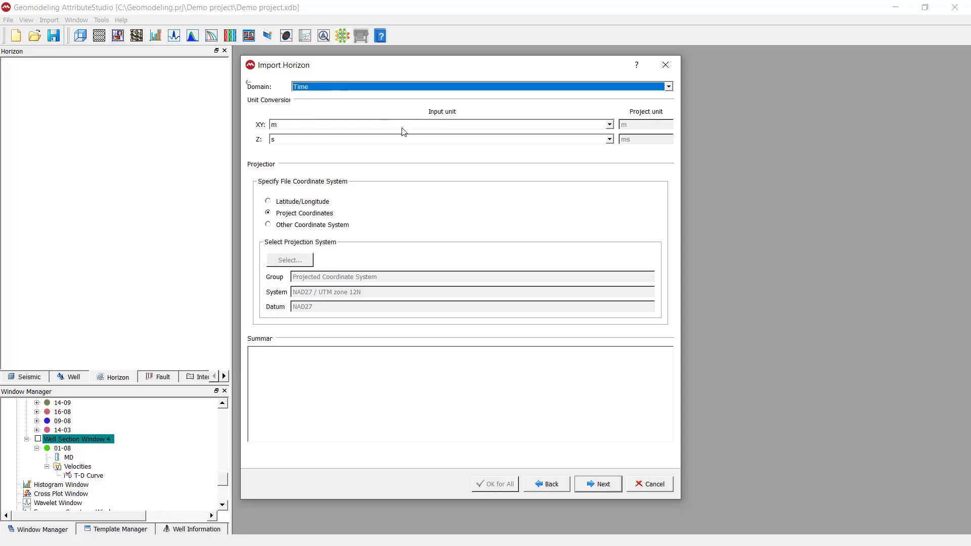
pyautogui.click(453, 139)
pyautogui.click(450, 163)
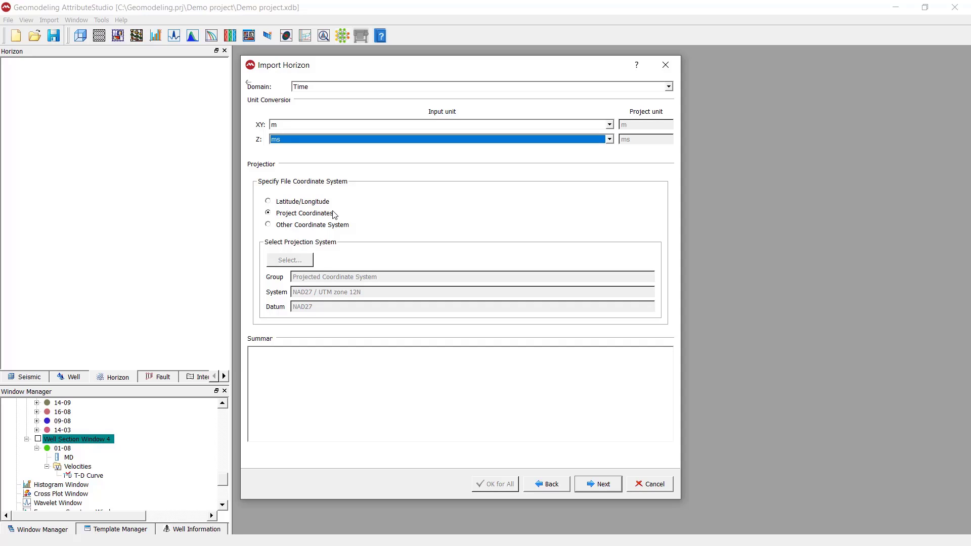
pyautogui.click(289, 226)
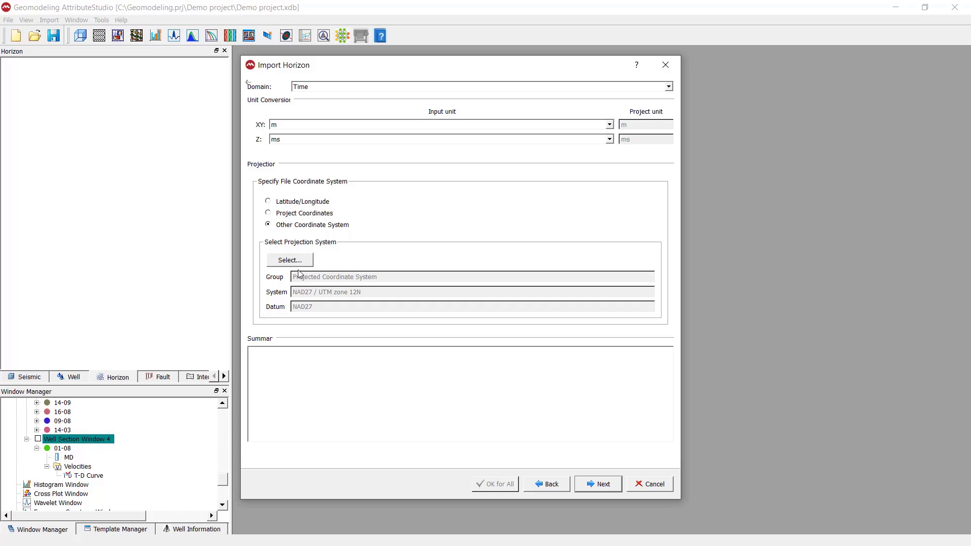
pyautogui.click(301, 267)
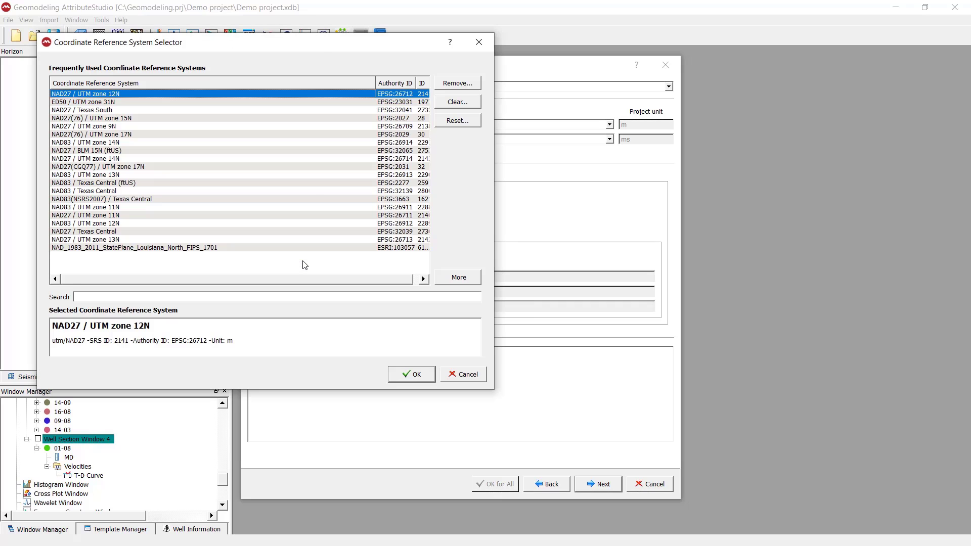
pyautogui.moveTo(316, 51); pyautogui.dragTo(349, 97)
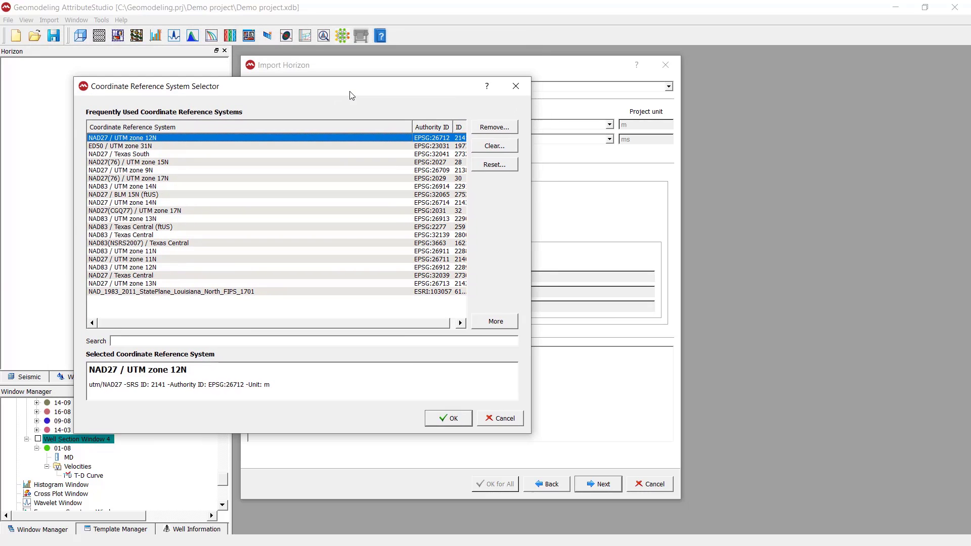
pyautogui.click(518, 86)
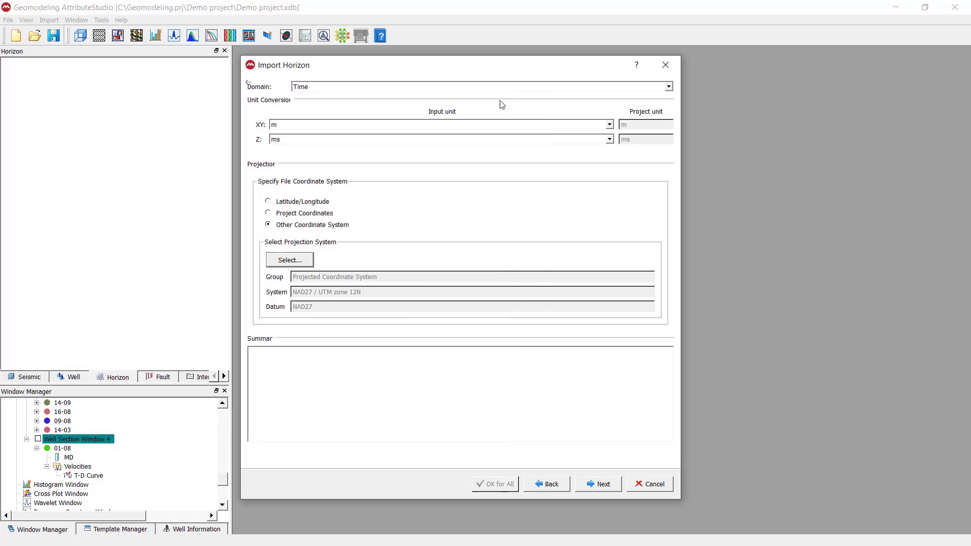
pyautogui.click(326, 217)
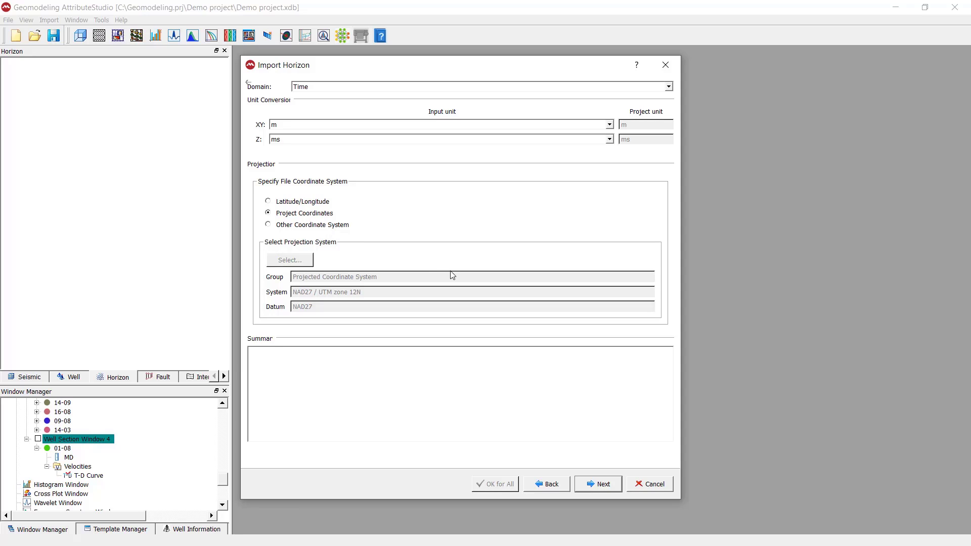
# - Proceed with project coordinates and keep Blackfoot as the 3-D seismic survey and Kglauc_i as the horizon name
pyautogui.click(595, 484)
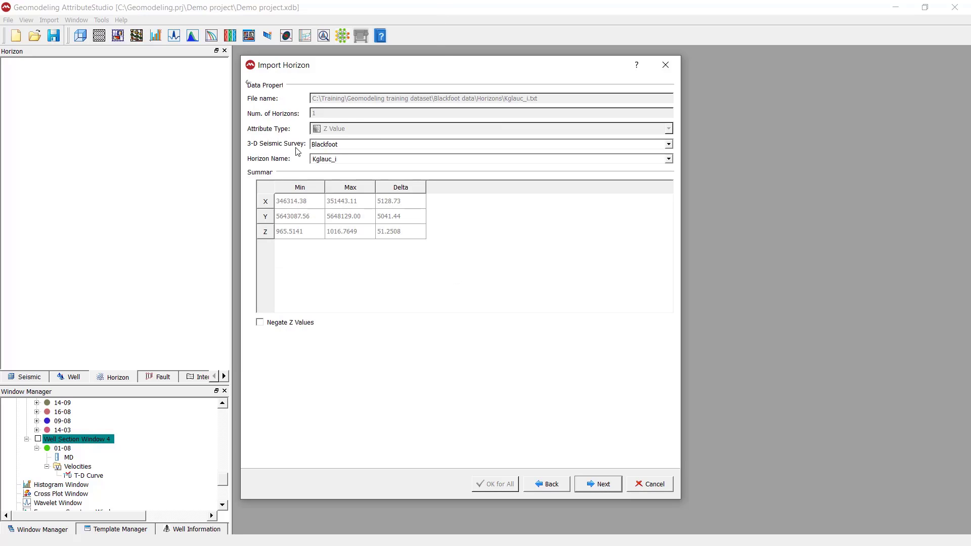
pyautogui.click(341, 144)
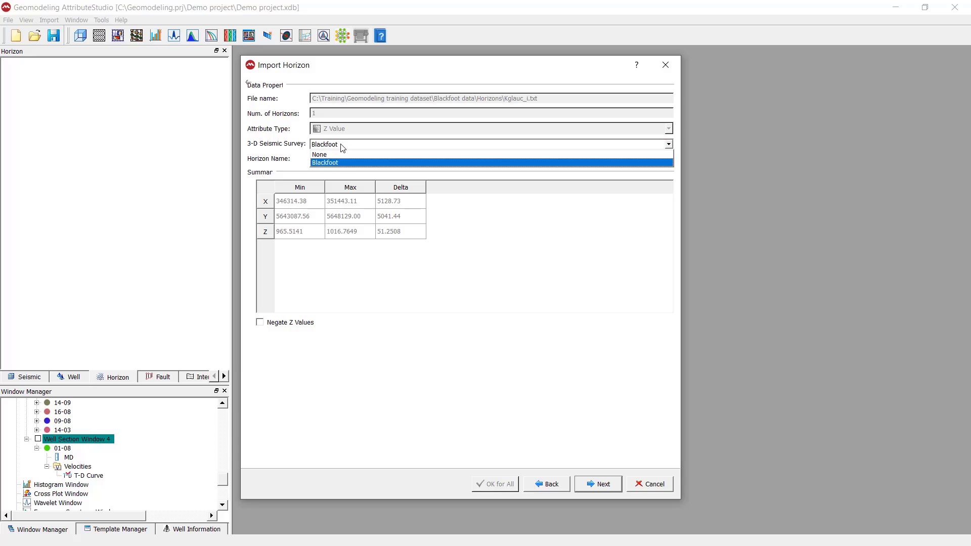
pyautogui.click(343, 163)
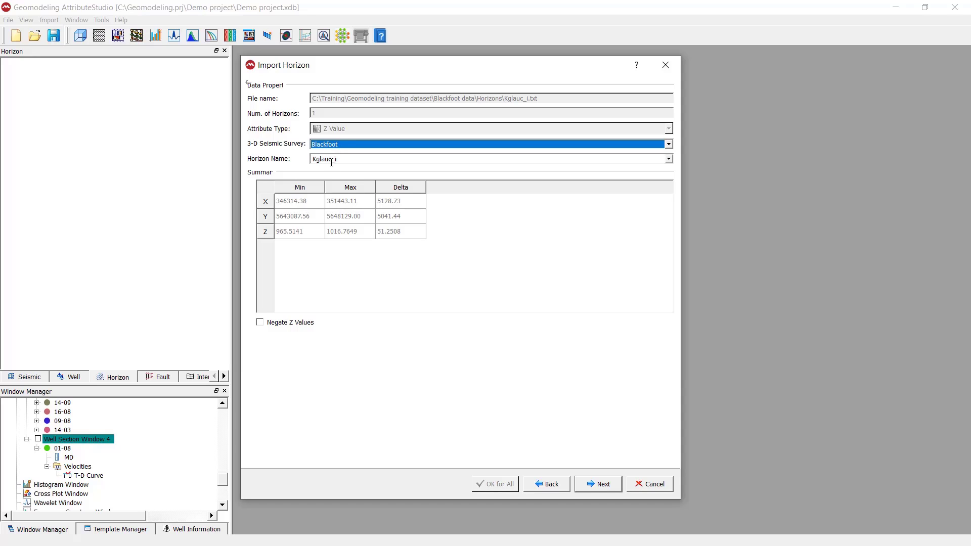
pyautogui.click(664, 161)
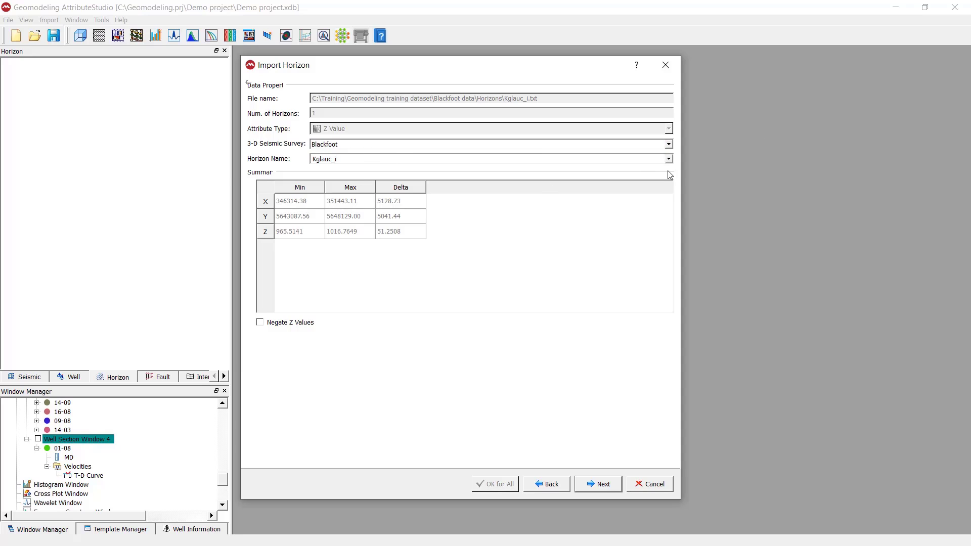
pyautogui.doubleClick(326, 159)
pyautogui.click(662, 162)
# - Leave the Z values un-negated, preview the Kglauc_i surface and import all selected horizon files with these settings
pyautogui.click(260, 324)
pyautogui.click(289, 322)
pyautogui.click(588, 485)
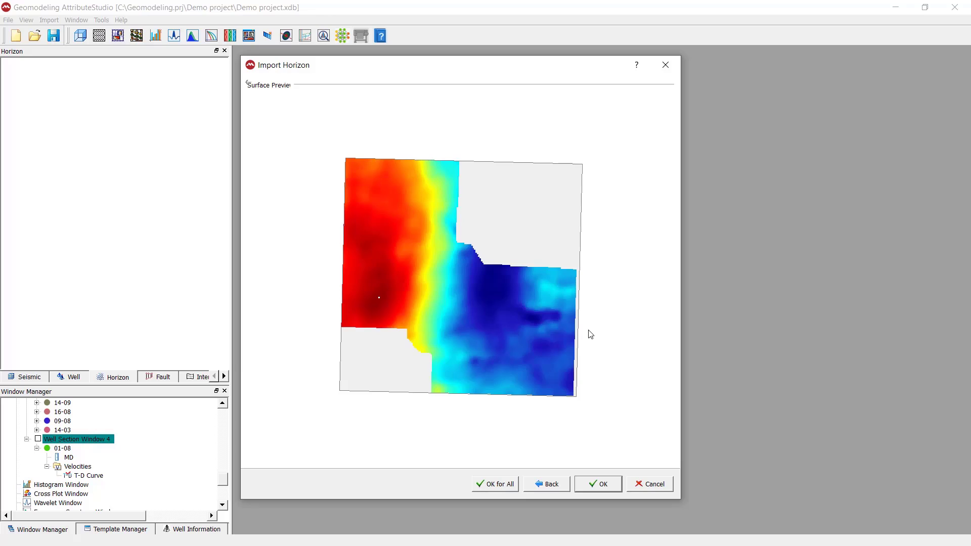
pyautogui.click(508, 482)
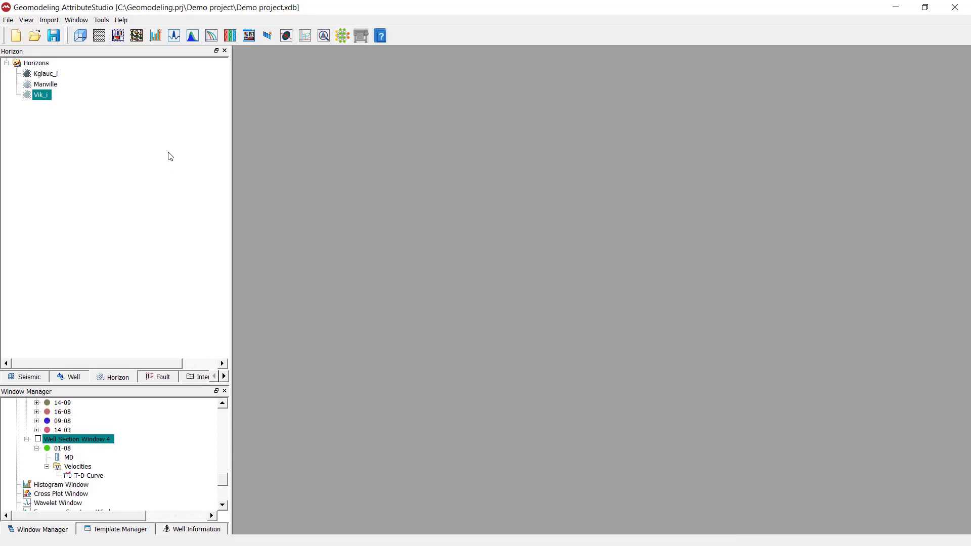
pyautogui.click(44, 65)
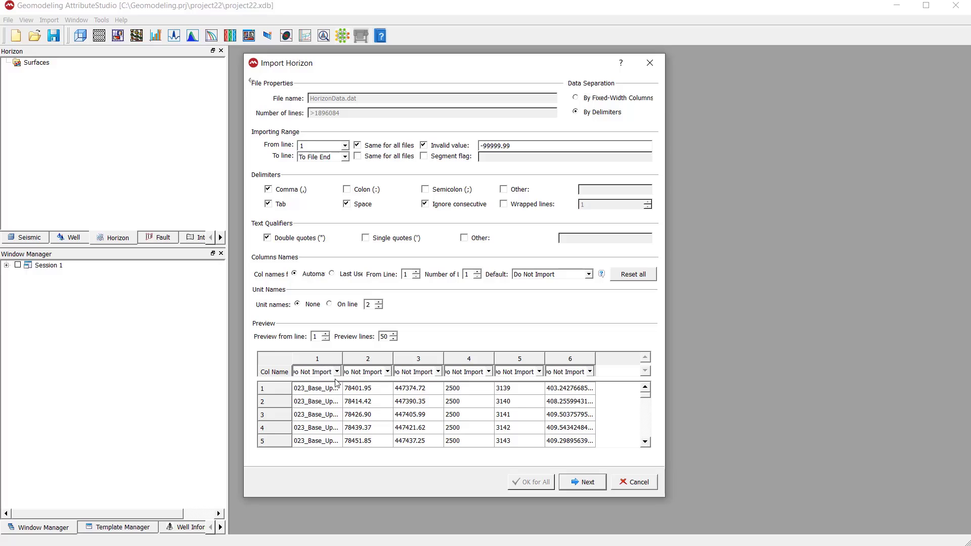
# - Assign columns 1 to 6 of HorizonData.dat as Horizon Names, X, Y, Inline, XLine and Z Value
pyautogui.click(336, 373)
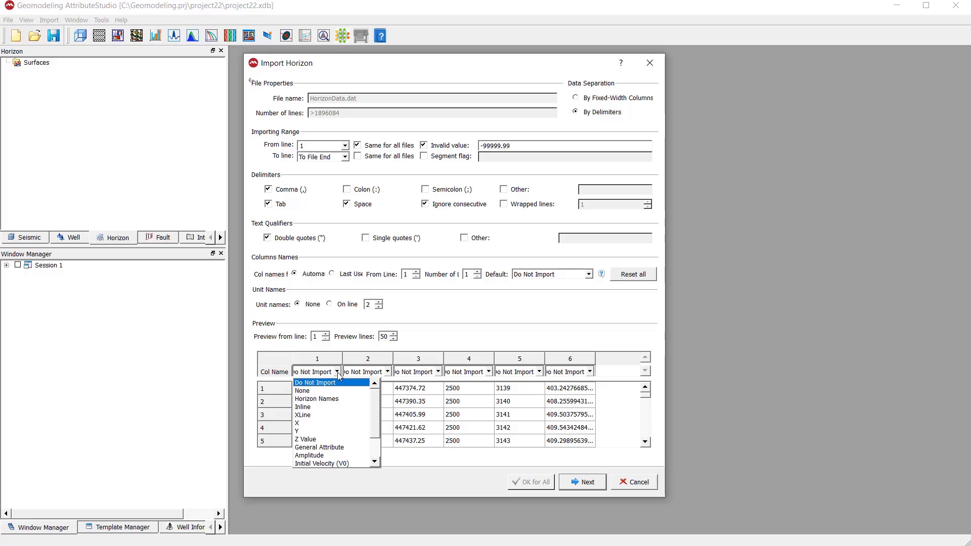
pyautogui.click(330, 399)
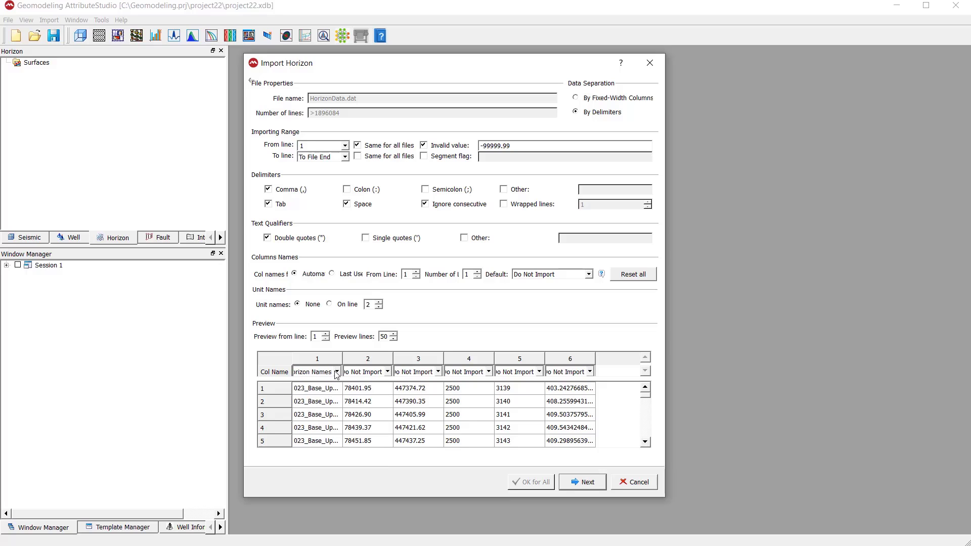
pyautogui.click(388, 373)
pyautogui.click(357, 423)
pyautogui.click(438, 373)
pyautogui.click(418, 432)
pyautogui.click(489, 372)
pyautogui.click(475, 405)
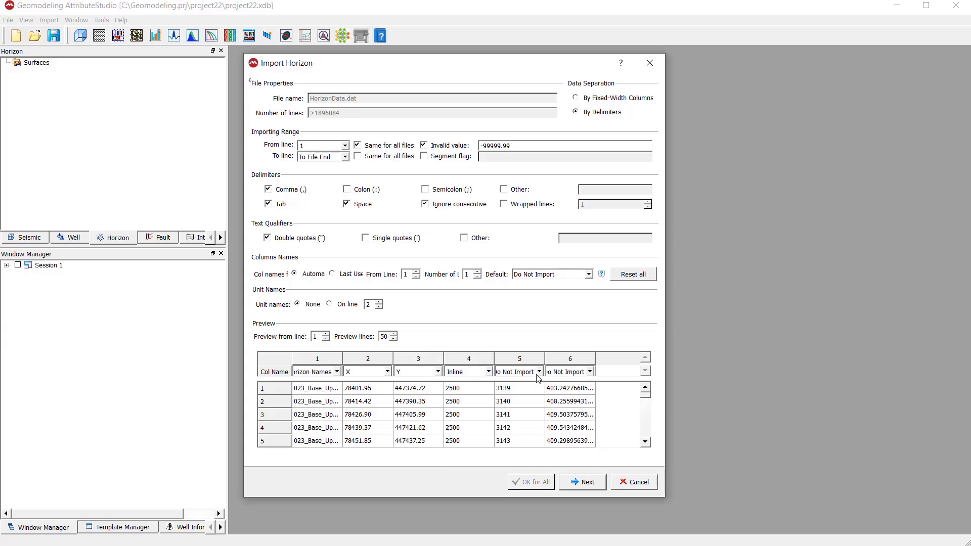
pyautogui.click(539, 373)
pyautogui.click(518, 412)
pyautogui.click(590, 373)
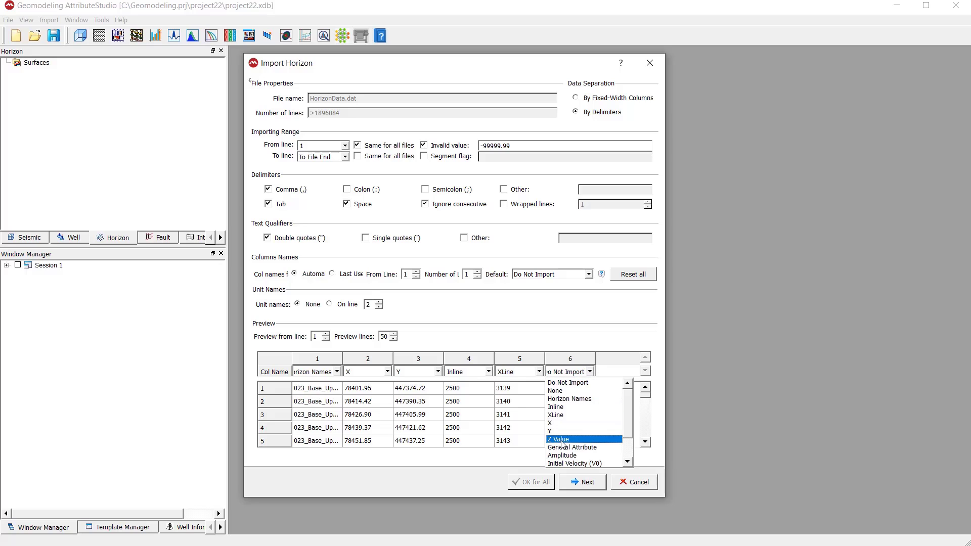
pyautogui.click(563, 440)
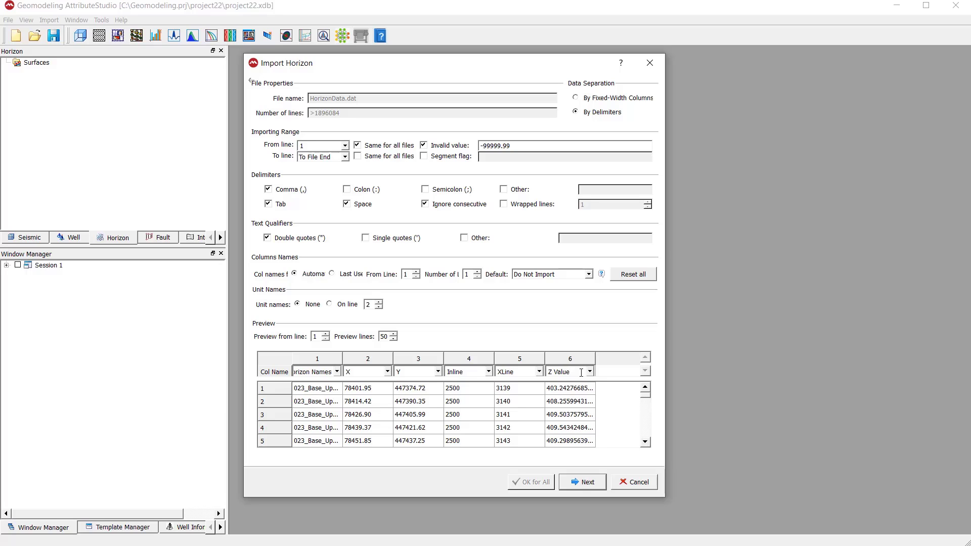
# - Accept the Time domain and project coordinates for HorizonData.dat, and review the horizon names contained in the file
pyautogui.click(581, 485)
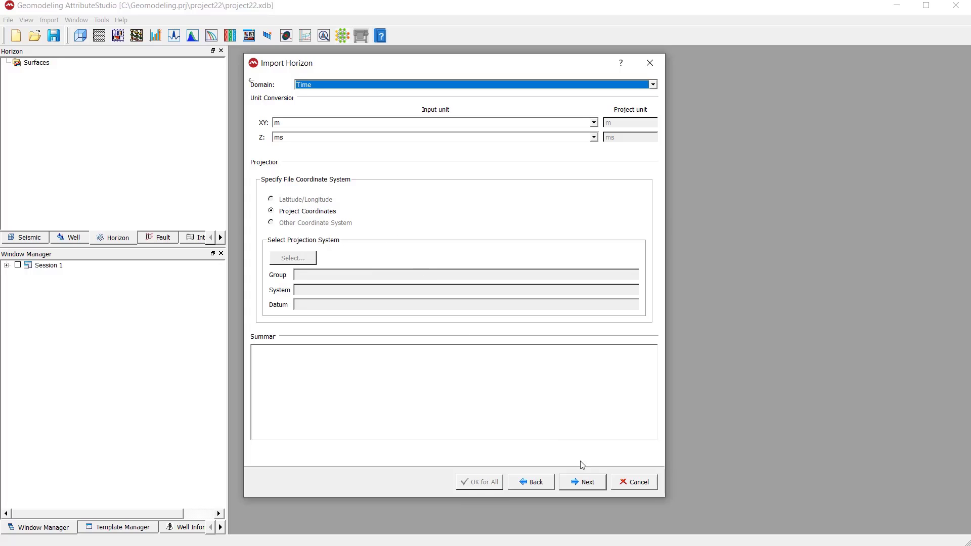
pyautogui.click(587, 483)
pyautogui.click(653, 158)
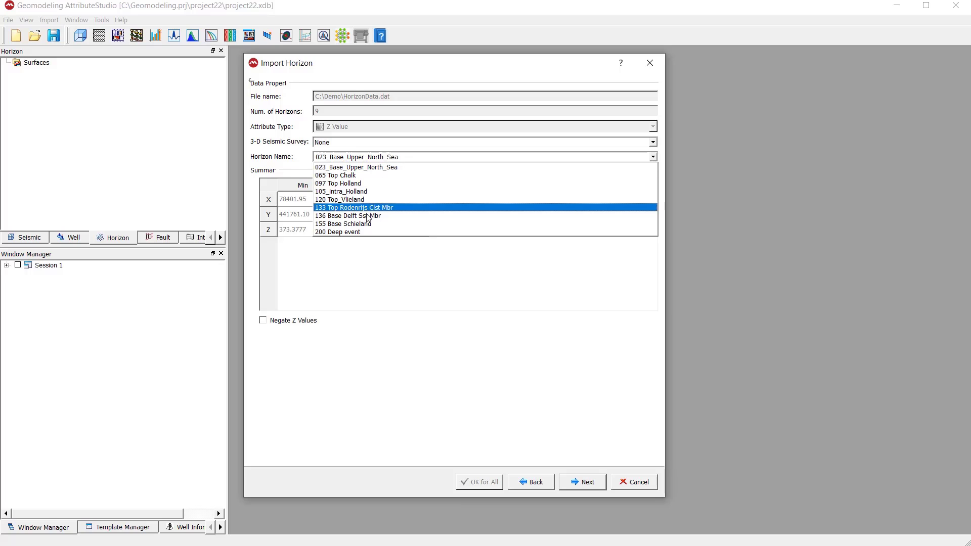
pyautogui.click(472, 276)
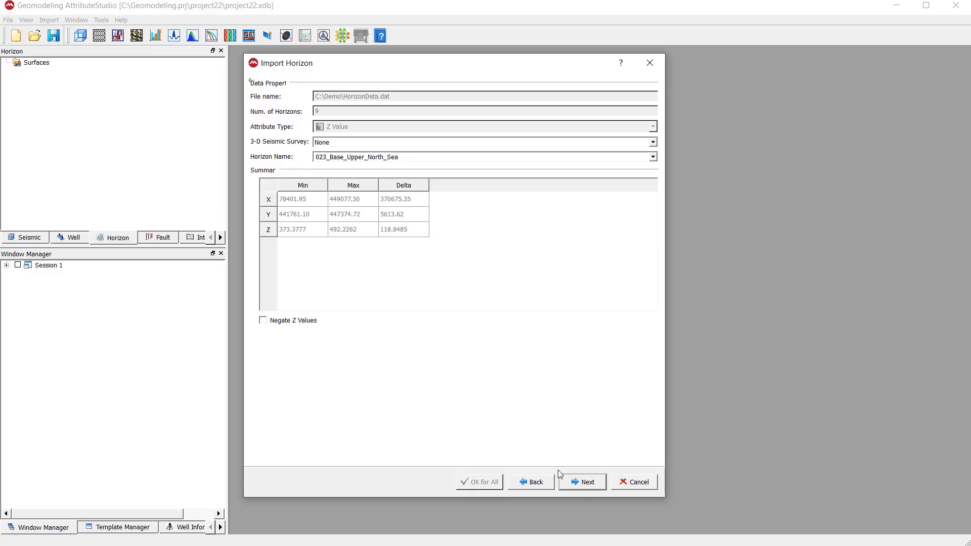
# - Preview several surfaces from HorizonData.dat, including 065 Top Chalk, 097 Top Holland, 105_intra_Holland and 133 Top Rodenrijs Clst Mbr, and import the file's horizons
pyautogui.click(580, 488)
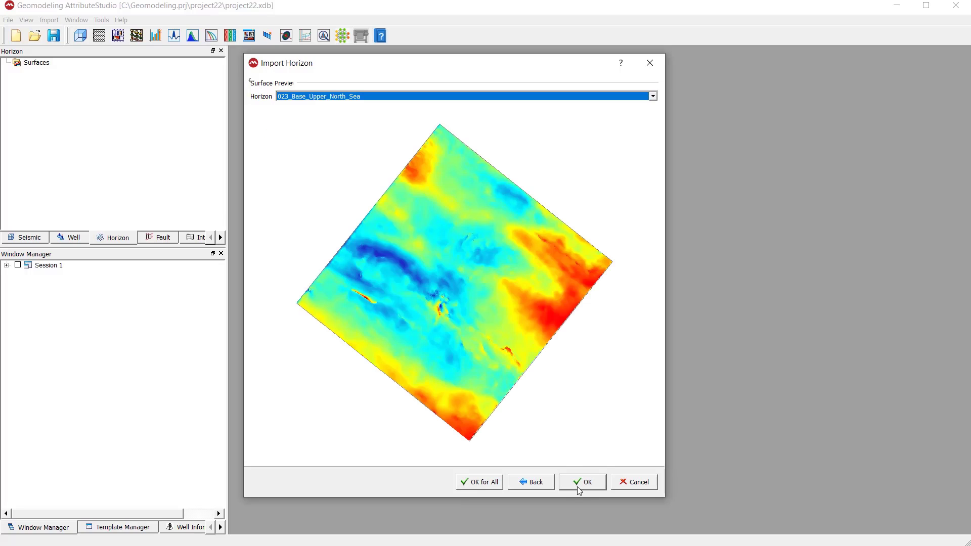
pyautogui.click(498, 97)
pyautogui.click(497, 115)
pyautogui.click(503, 99)
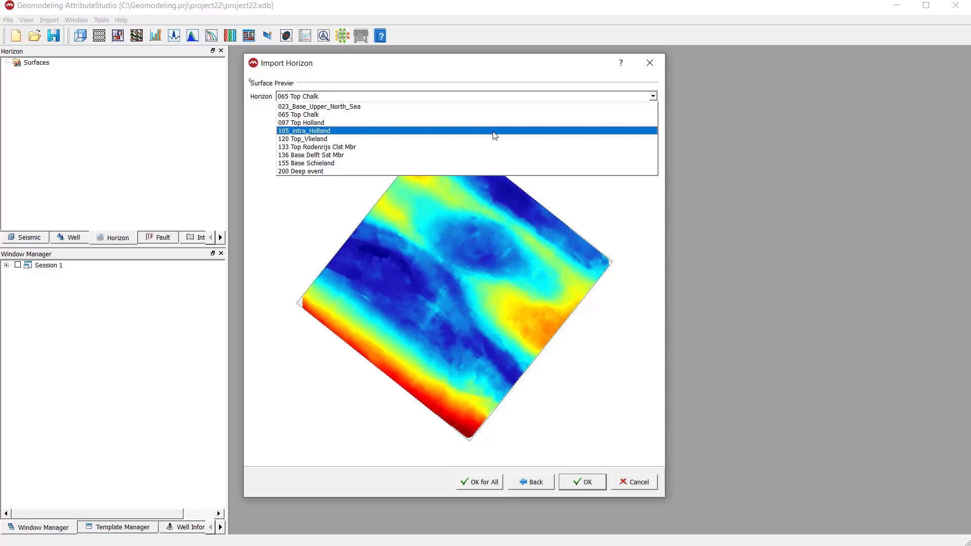
pyautogui.click(496, 123)
pyautogui.click(509, 97)
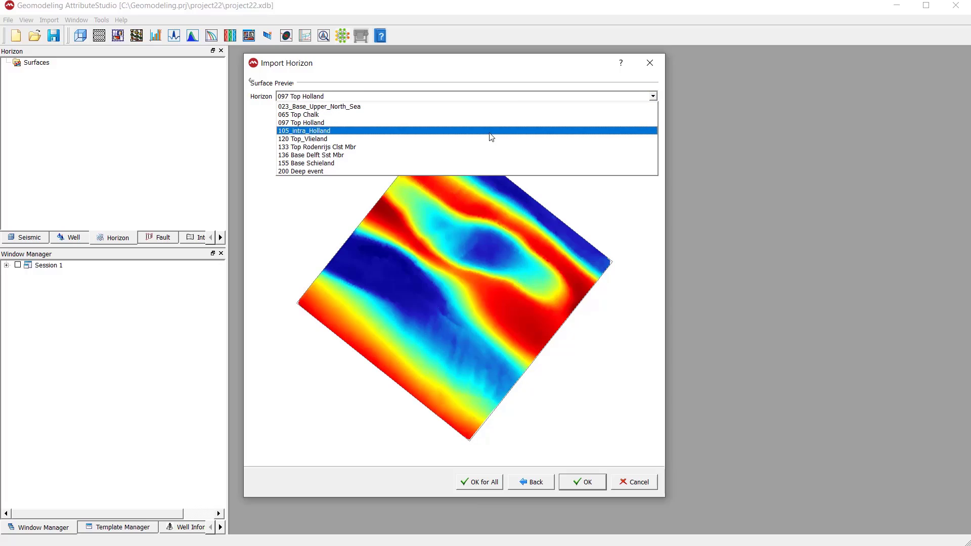
pyautogui.click(489, 131)
pyautogui.click(518, 96)
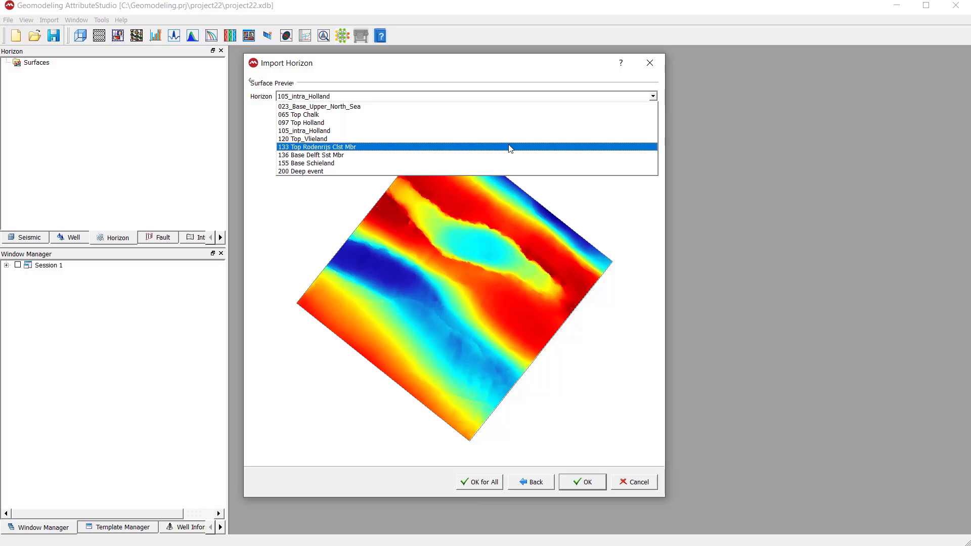
pyautogui.click(510, 146)
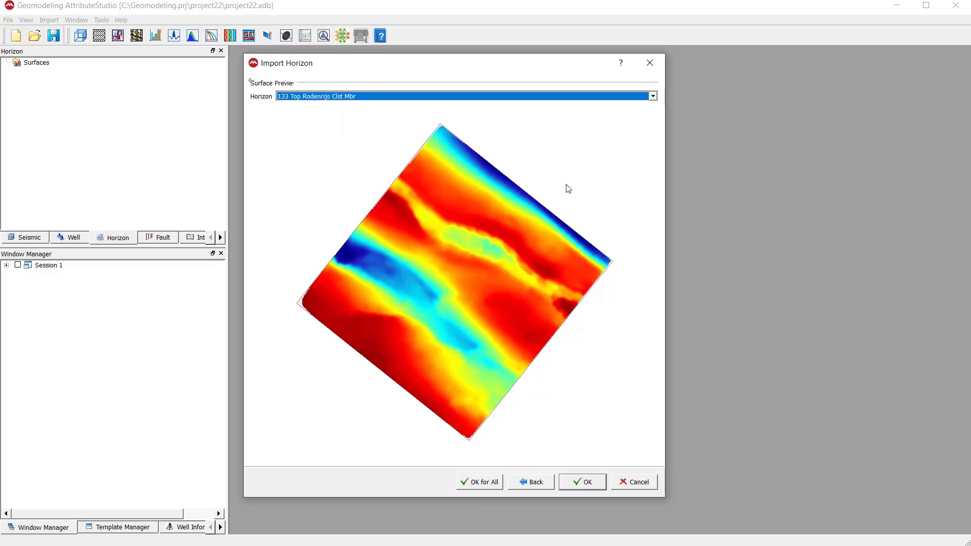
pyautogui.click(591, 481)
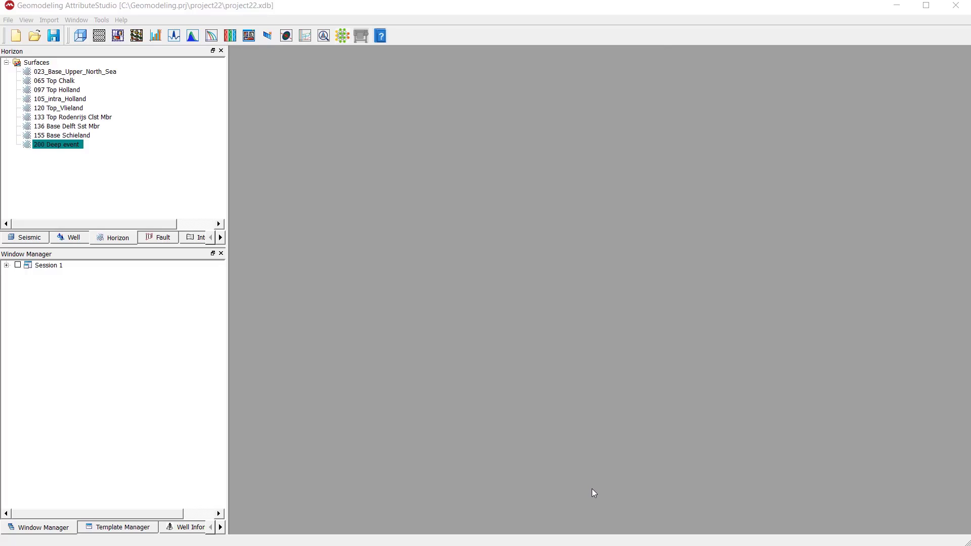
# - Display all imported surfaces together in a new maximized 3-D window and inspect the stack from several angles
pyautogui.click(59, 75)
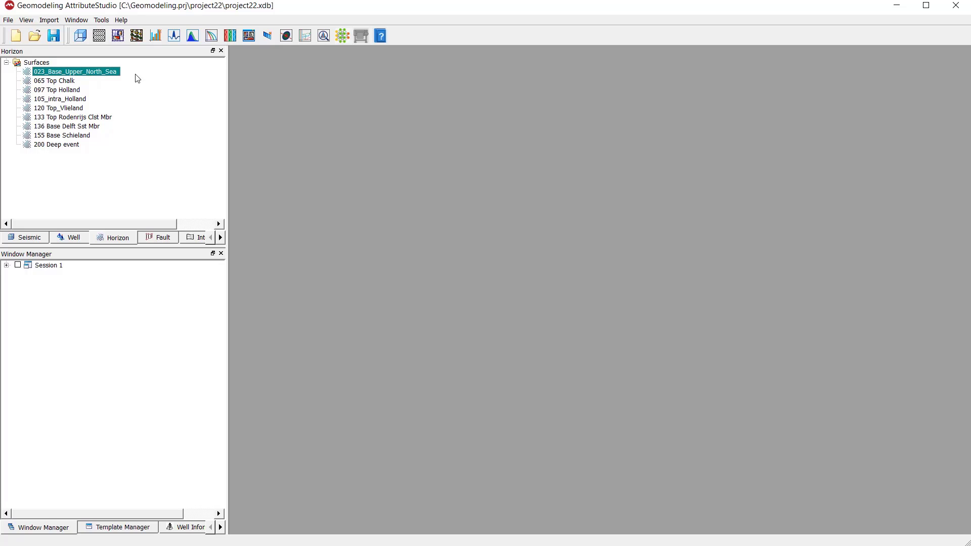
pyautogui.click(82, 36)
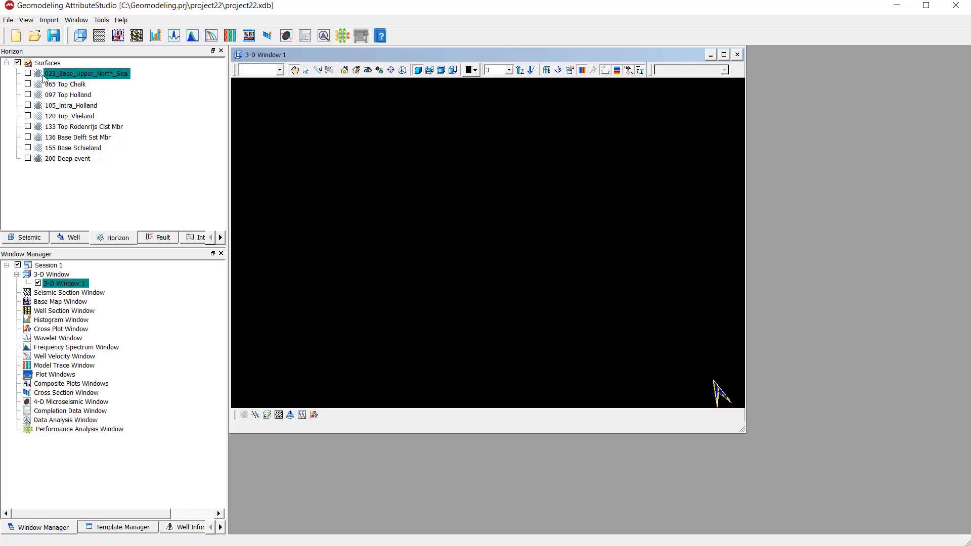
pyautogui.click(19, 63)
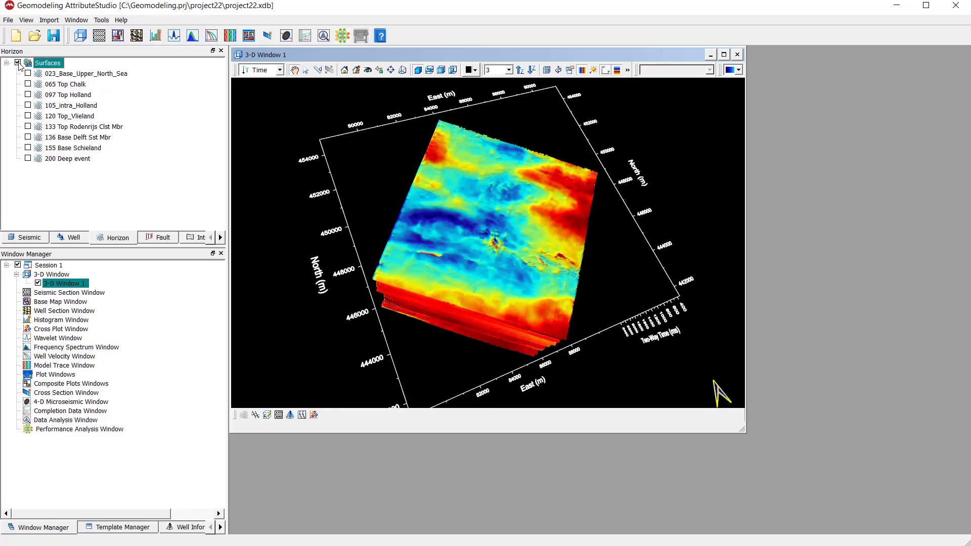
pyautogui.moveTo(455, 294); pyautogui.dragTo(522, 272)
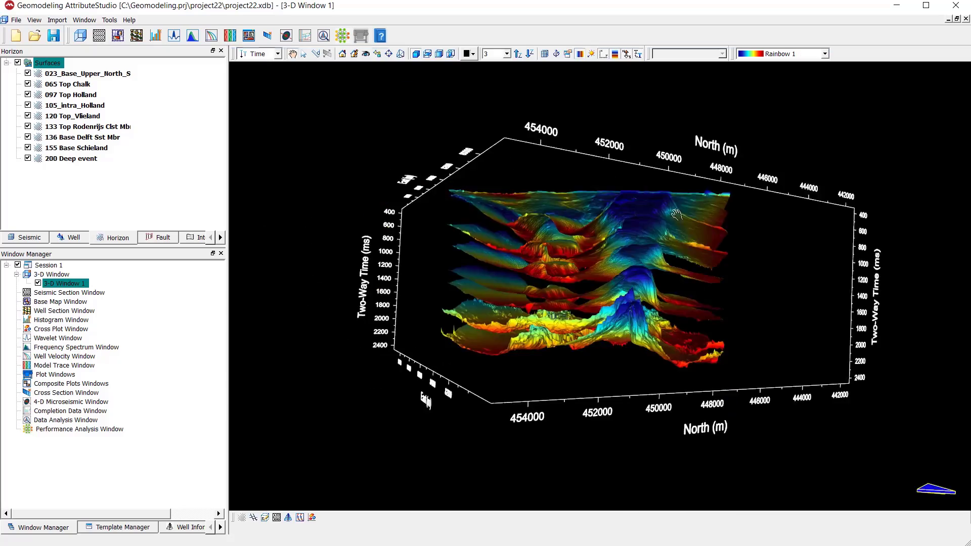
pyautogui.moveTo(532, 217); pyautogui.dragTo(609, 258)
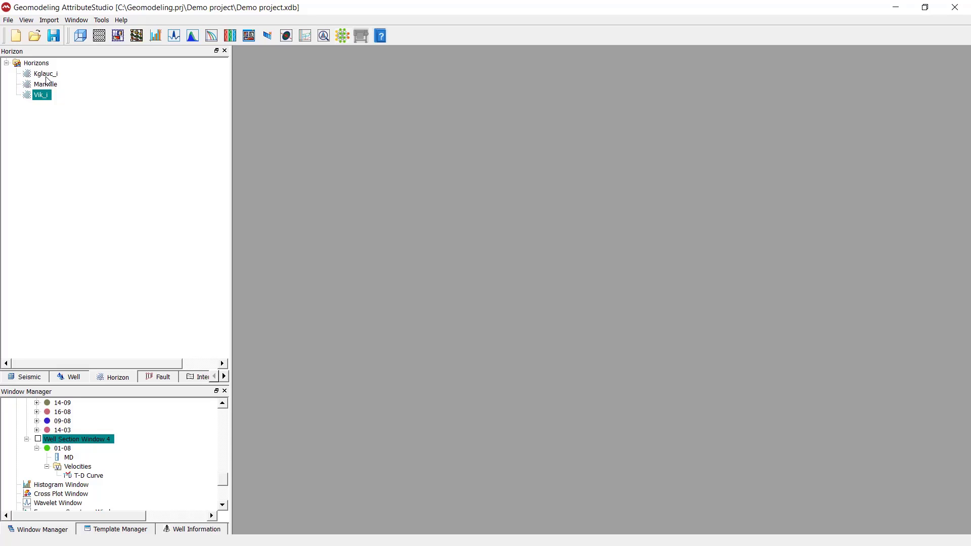
# - Review the general properties of the Kglauc_i horizon in the Demo project, including its datum, coordinate ranges and grid information
pyautogui.click(44, 67)
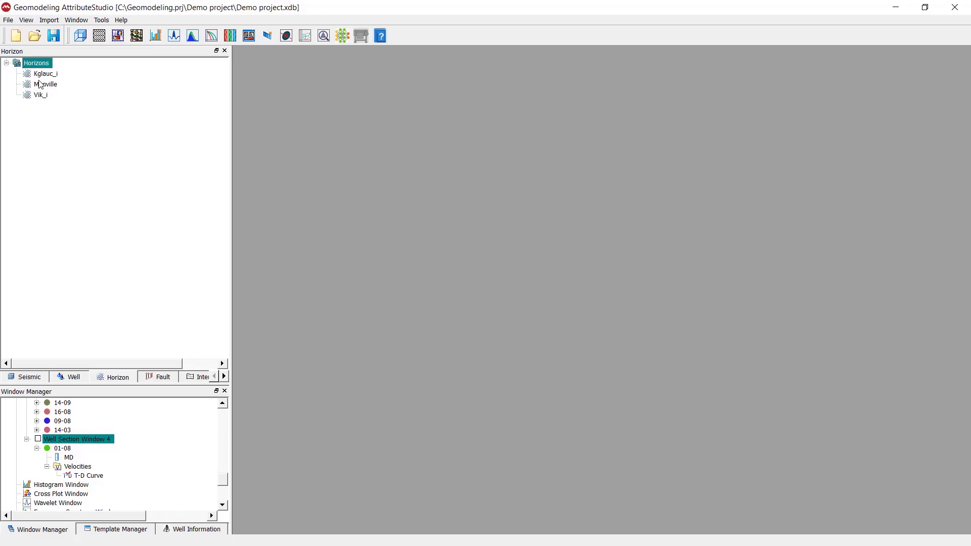
pyautogui.click(53, 74)
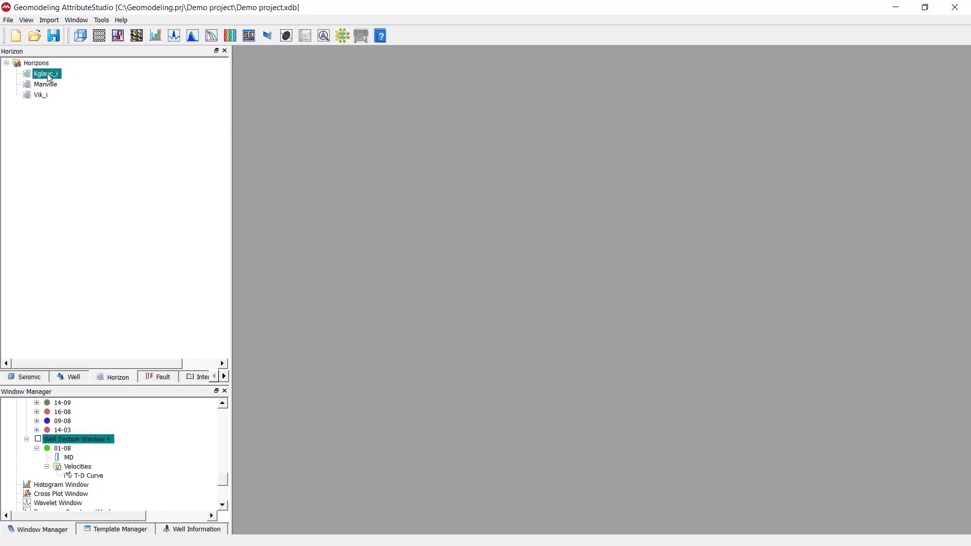
pyautogui.doubleClick(49, 76)
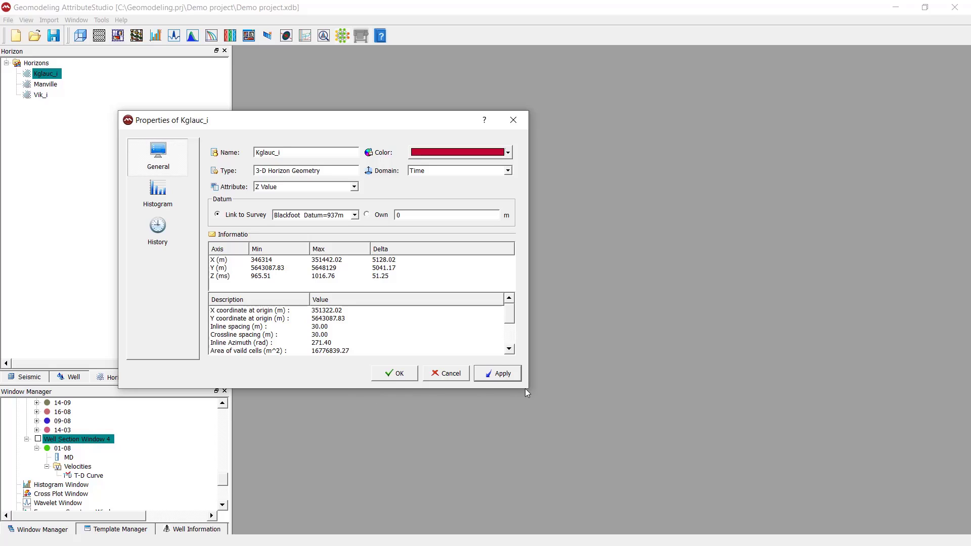
pyautogui.moveTo(525, 390); pyautogui.dragTo(561, 487)
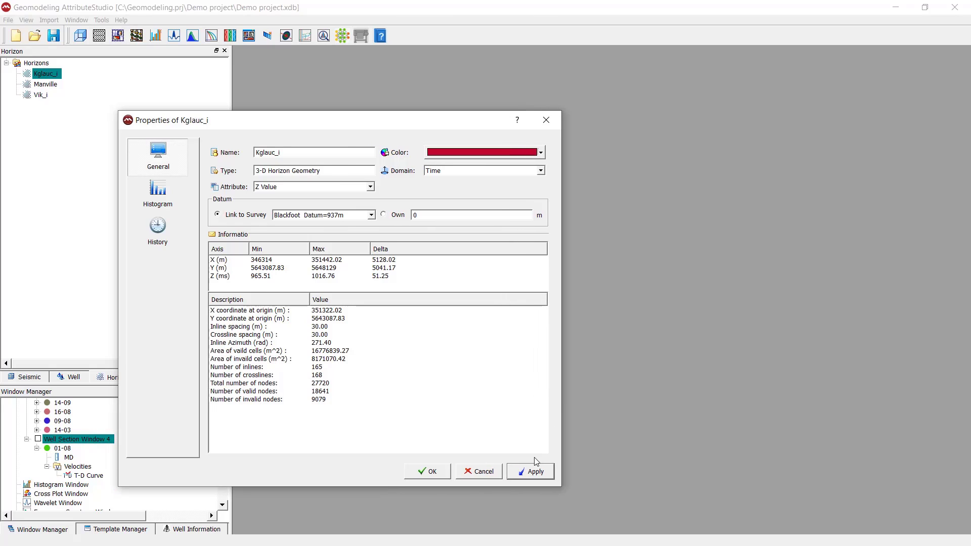
pyautogui.click(546, 120)
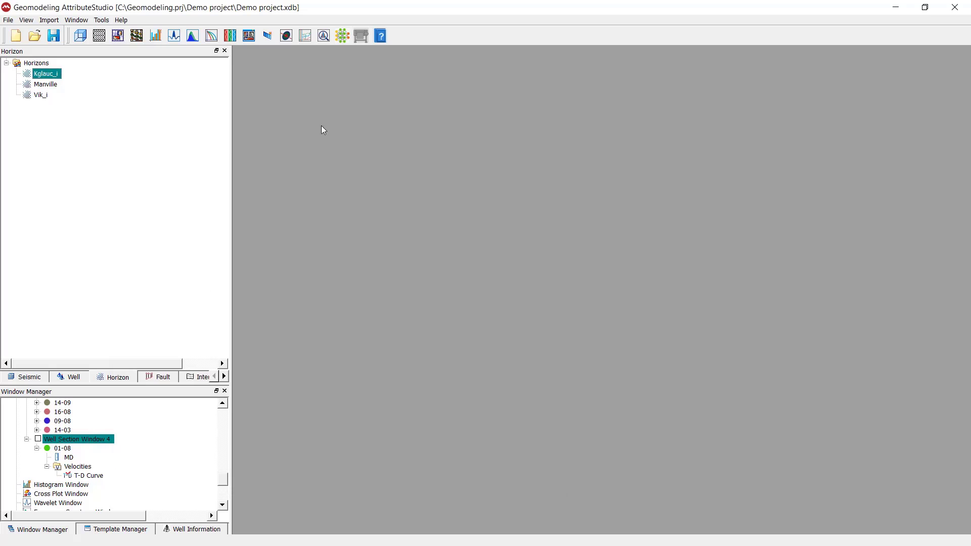
pyautogui.click(164, 131)
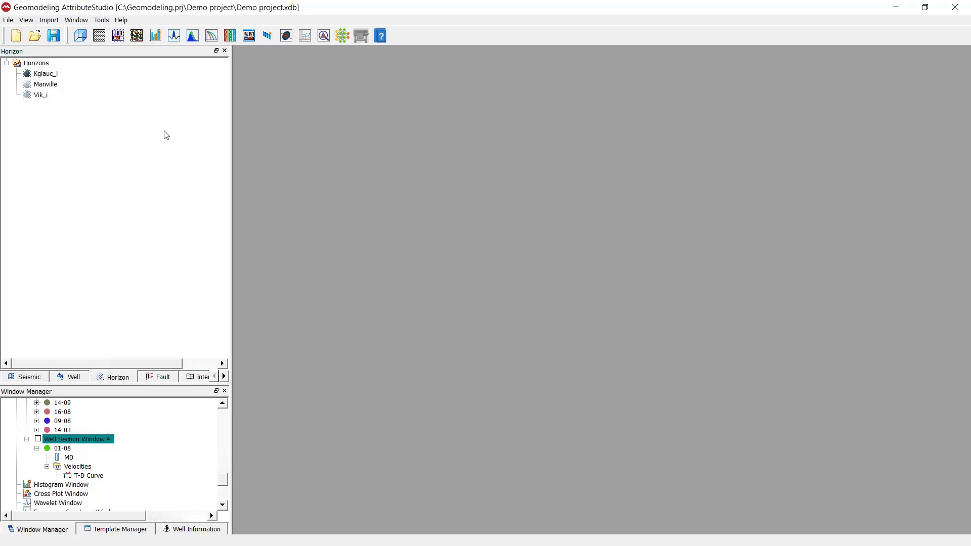
# - Display the Kglauc_i horizon in a new base map window and maximize that window
pyautogui.click(120, 38)
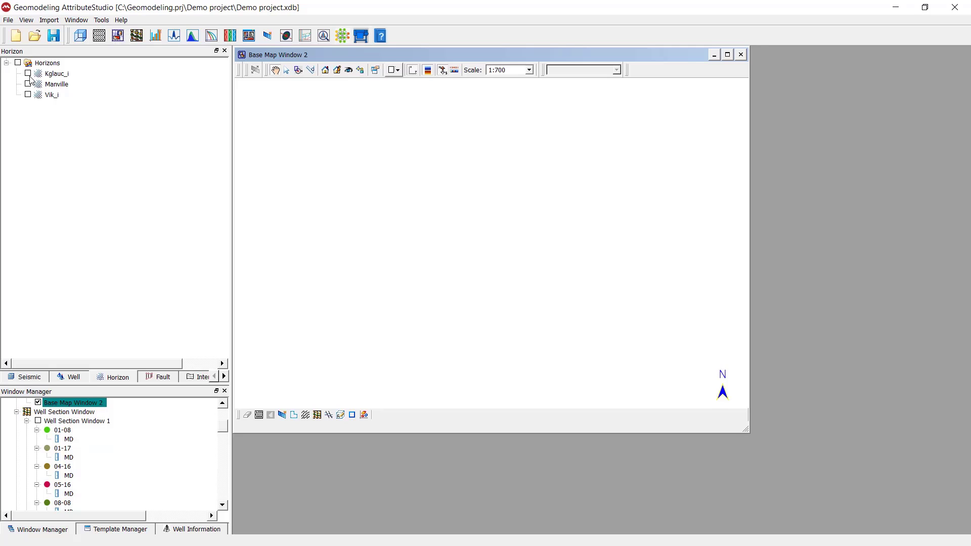
pyautogui.click(28, 73)
pyautogui.click(727, 55)
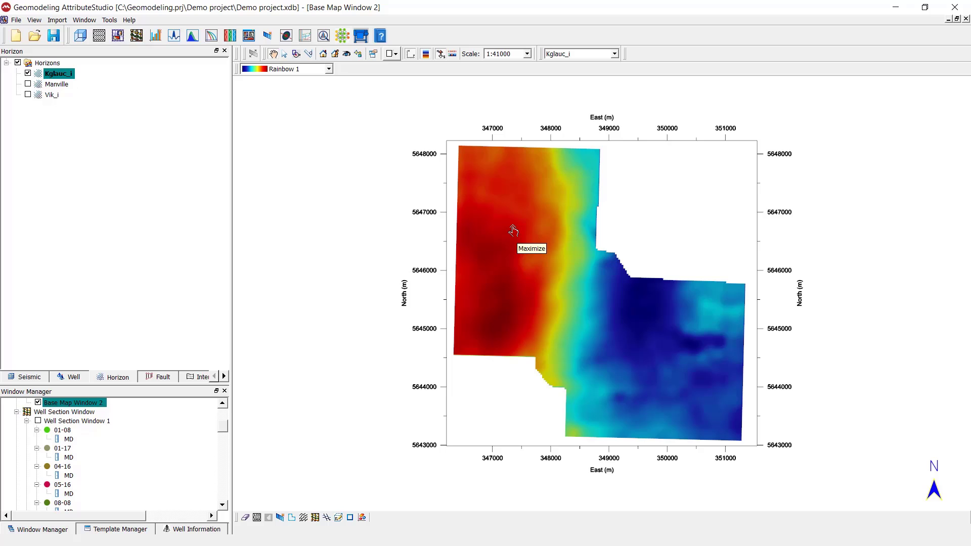
# - Make contour lines visible on the Kglauc_i base map with the default contour settings, and check its culture display options
pyautogui.doubleClick(521, 217)
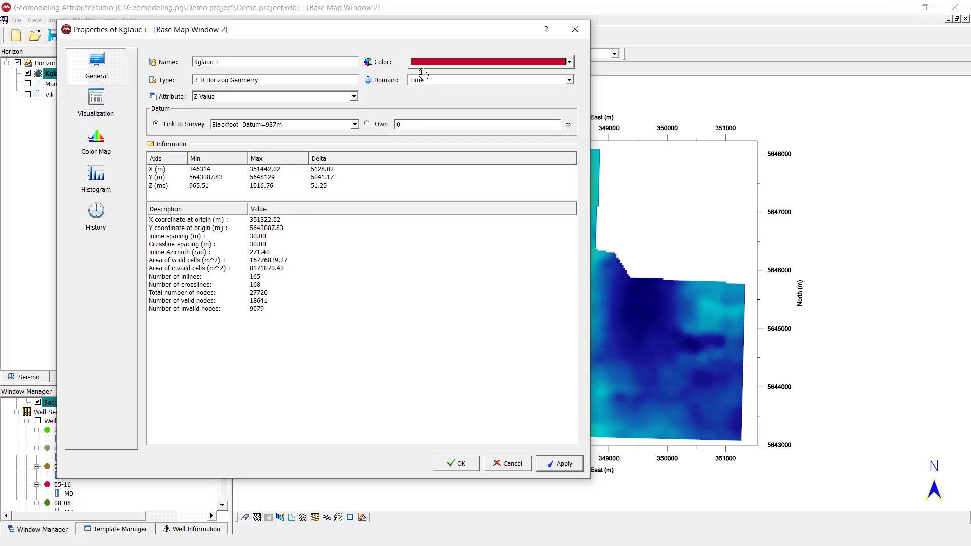
pyautogui.click(97, 109)
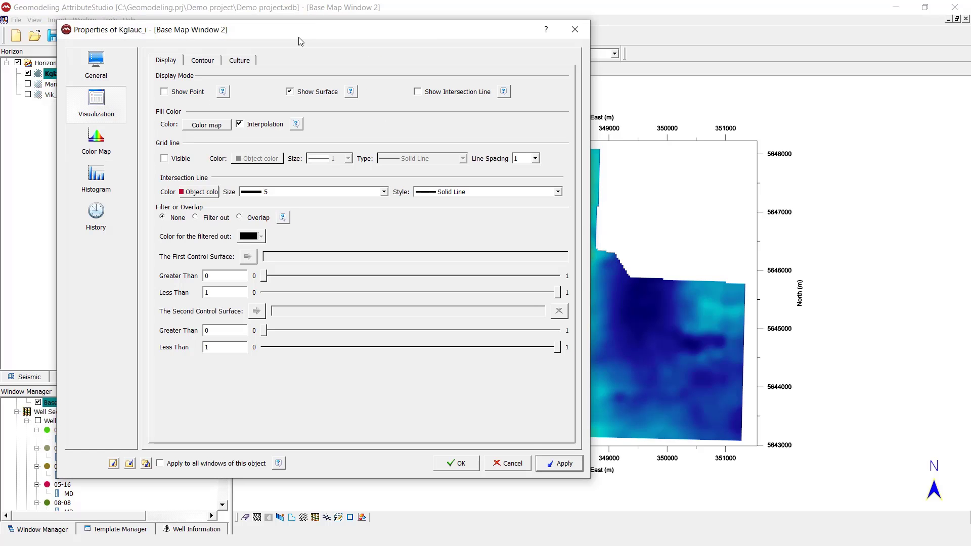
pyautogui.moveTo(298, 36); pyautogui.dragTo(159, 92)
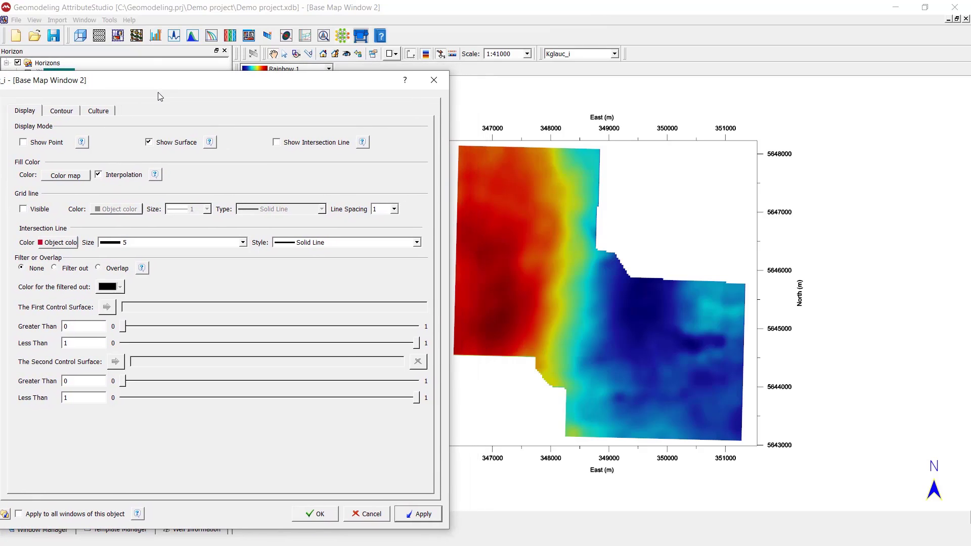
pyautogui.click(59, 115)
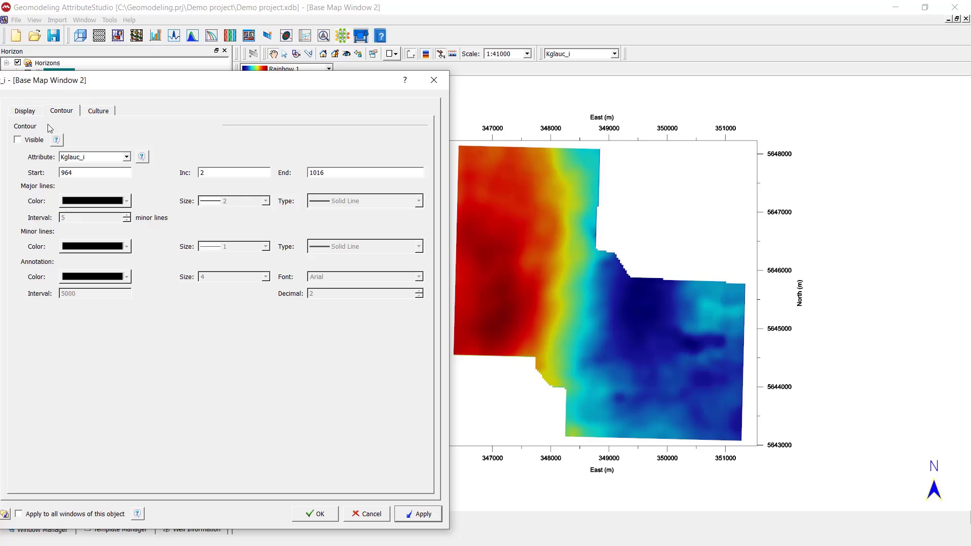
pyautogui.click(39, 141)
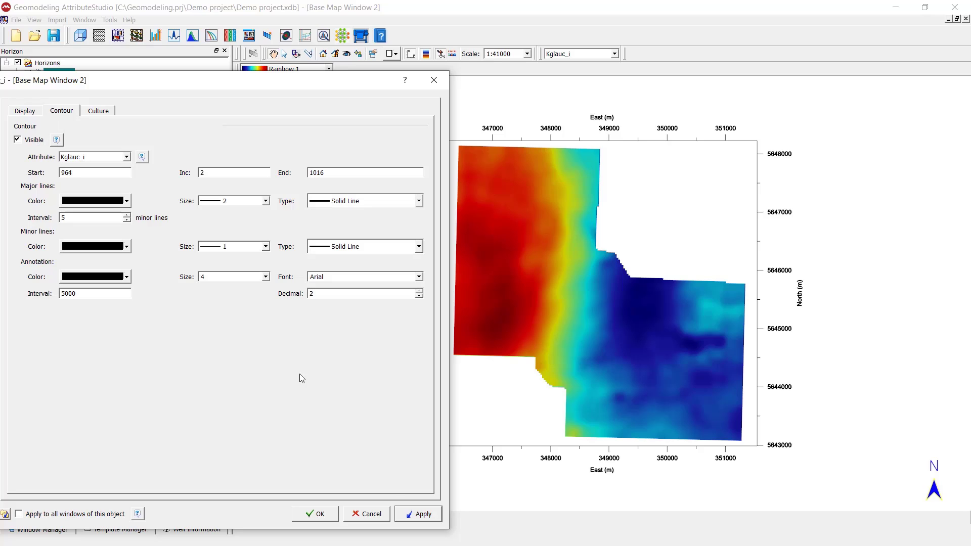
pyautogui.click(415, 514)
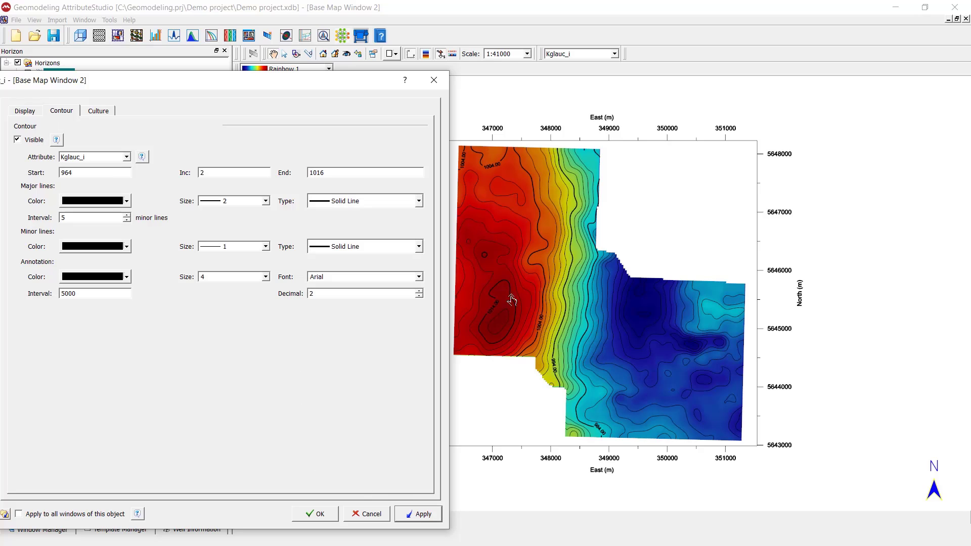
pyautogui.click(99, 114)
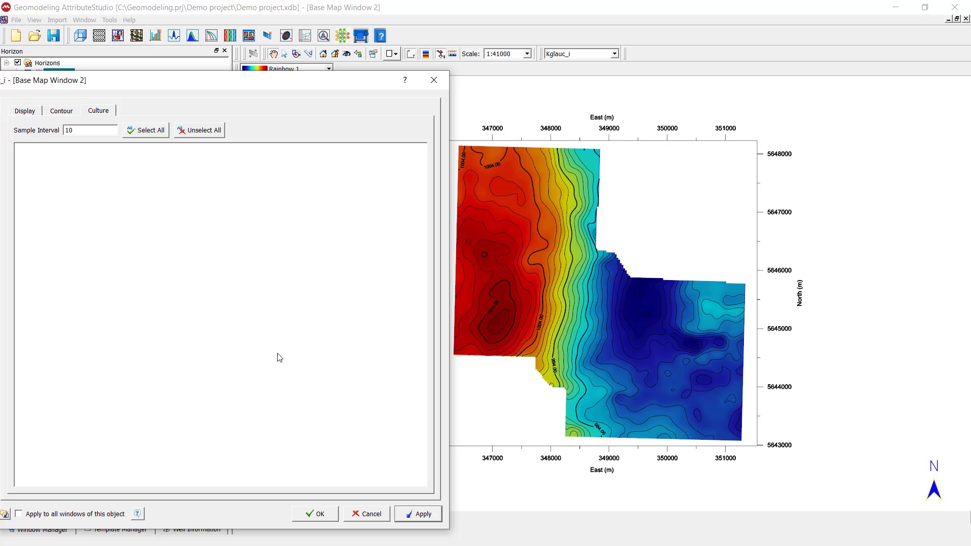
pyautogui.click(317, 519)
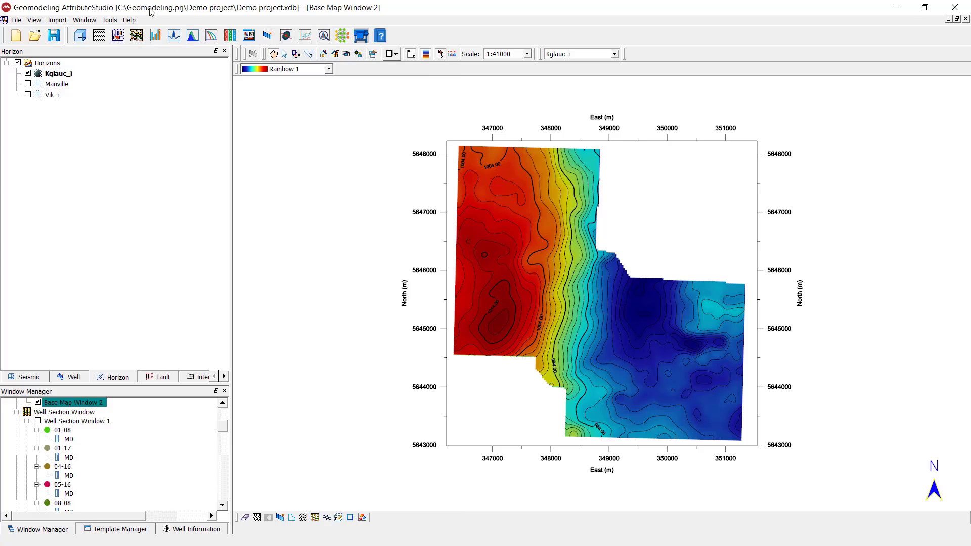
# - Display the Kglauc_i, Manville and Vik_i horizons together in a new 3-D window and view them obliquely
pyautogui.click(82, 39)
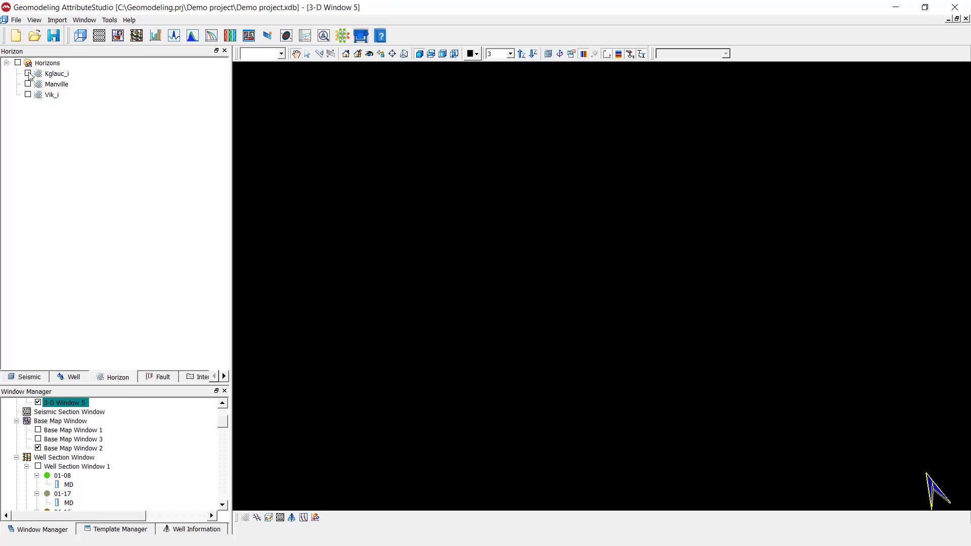
pyautogui.click(28, 73)
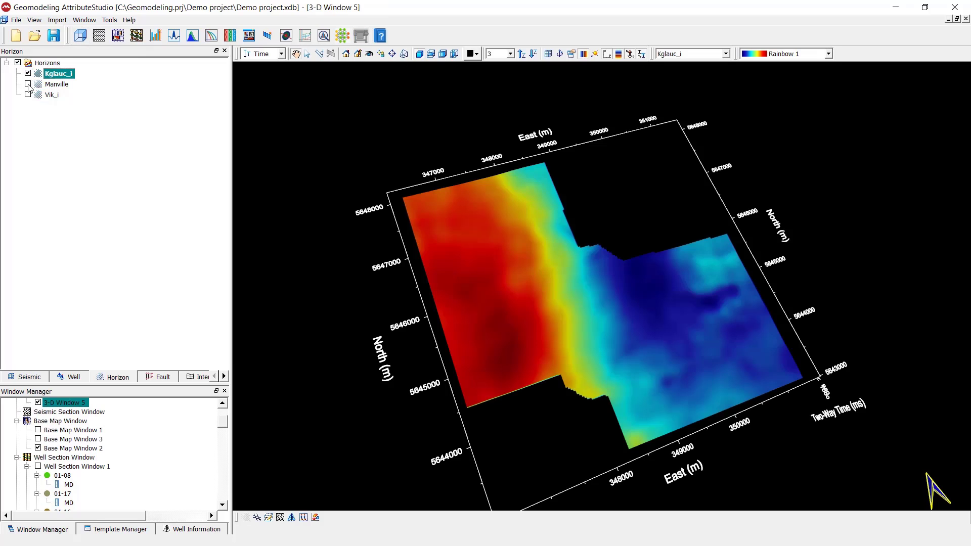
pyautogui.click(27, 84)
pyautogui.click(28, 94)
pyautogui.moveTo(341, 256); pyautogui.dragTo(598, 344)
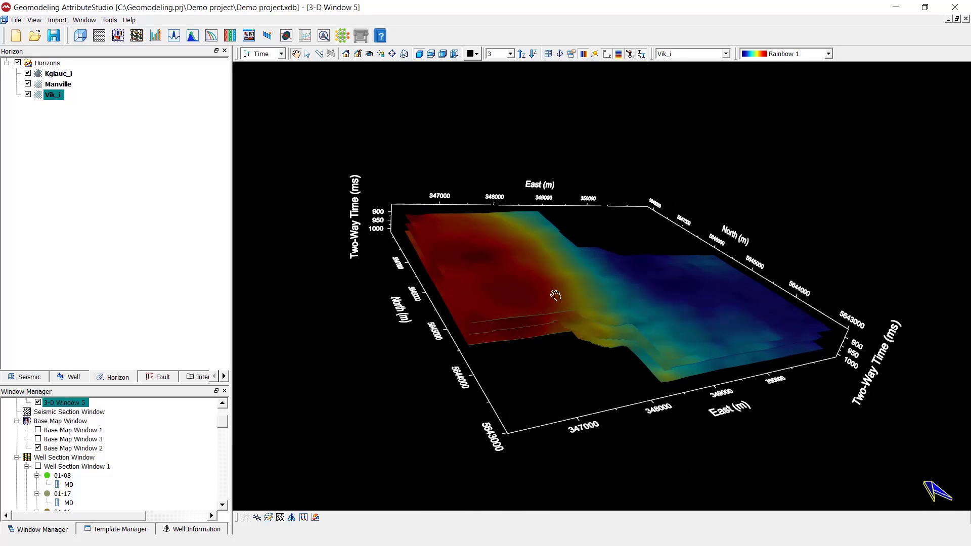
# - Increase the 3-D view's vertical exaggeration to 10.75 and change its background to light grey
pyautogui.click(521, 53)
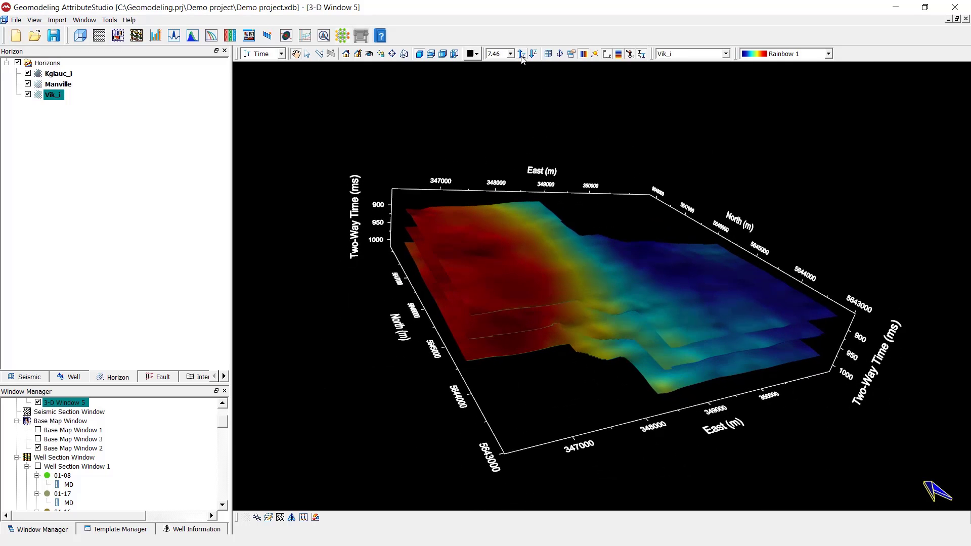
pyautogui.click(521, 54)
pyautogui.moveTo(456, 288); pyautogui.dragTo(600, 321)
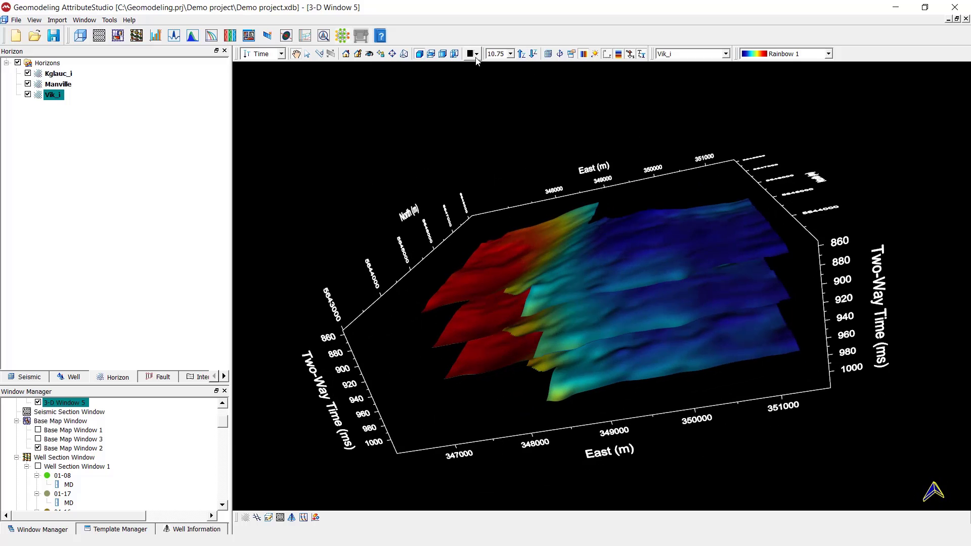
pyautogui.click(475, 54)
pyautogui.click(524, 122)
pyautogui.moveTo(648, 254)
pyautogui.mouseDown()
pyautogui.moveTo(597, 253)
pyautogui.moveTo(647, 240)
pyautogui.mouseUp()
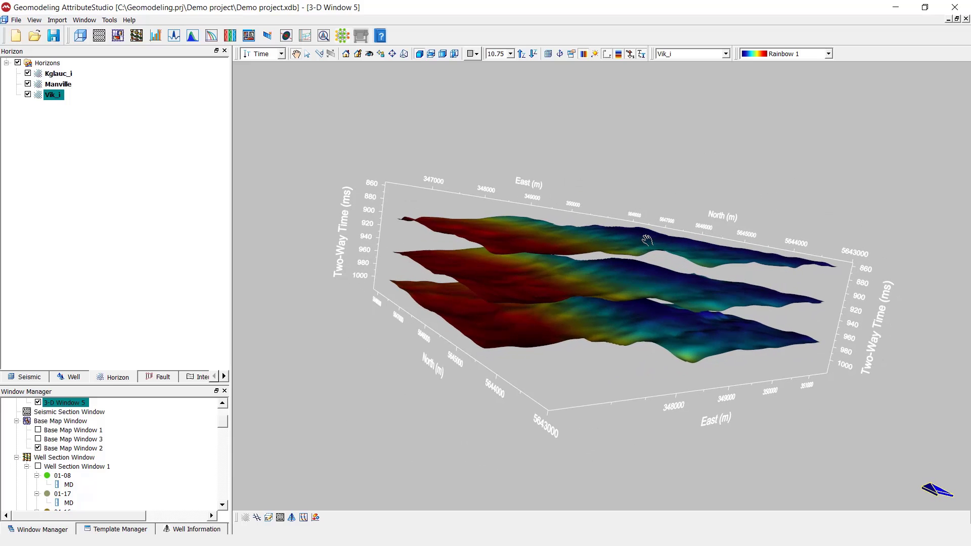
# - Display Blackfoot Inline 83 in a new seismic section window
pyautogui.click(102, 41)
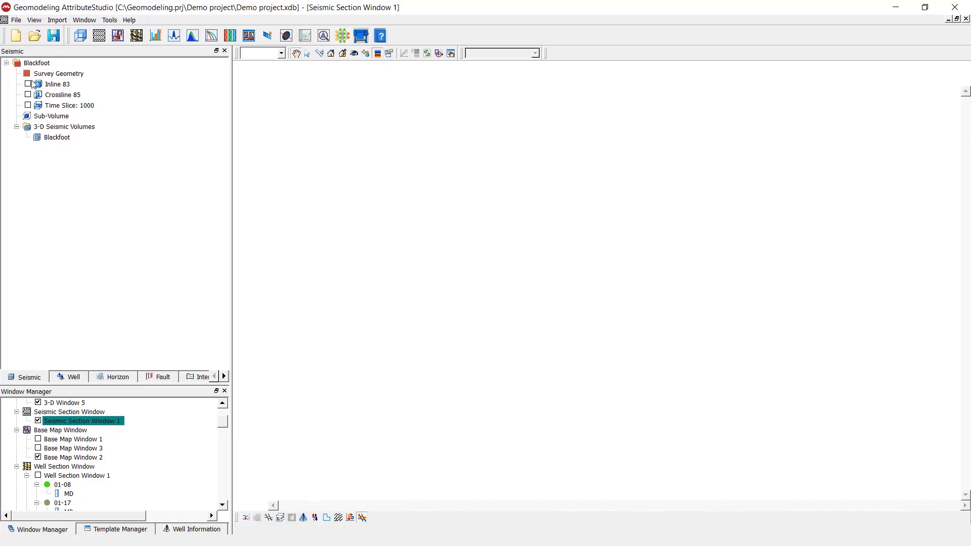
pyautogui.click(28, 84)
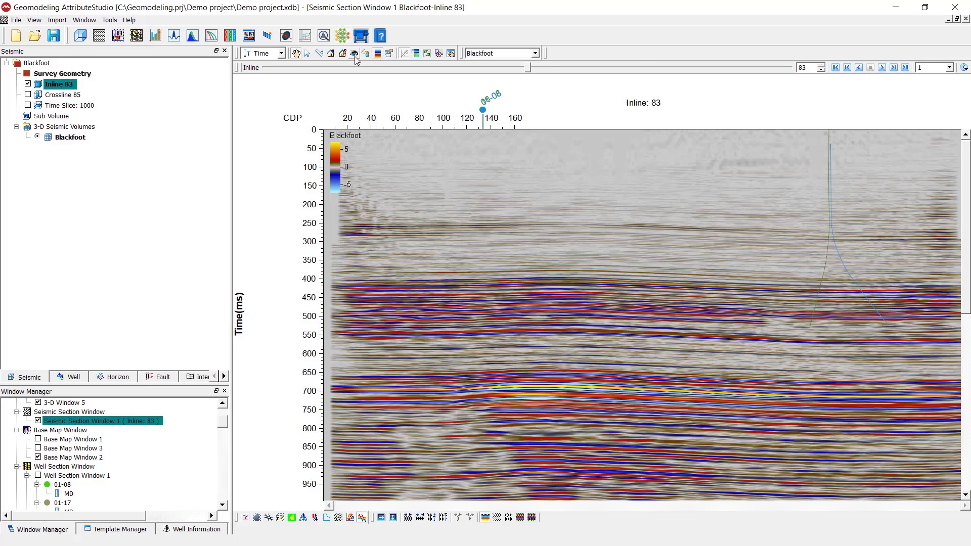
# - Overlay the Kglauc_i horizon on the full Inline 83 section, along with all the other horizons
pyautogui.click(356, 57)
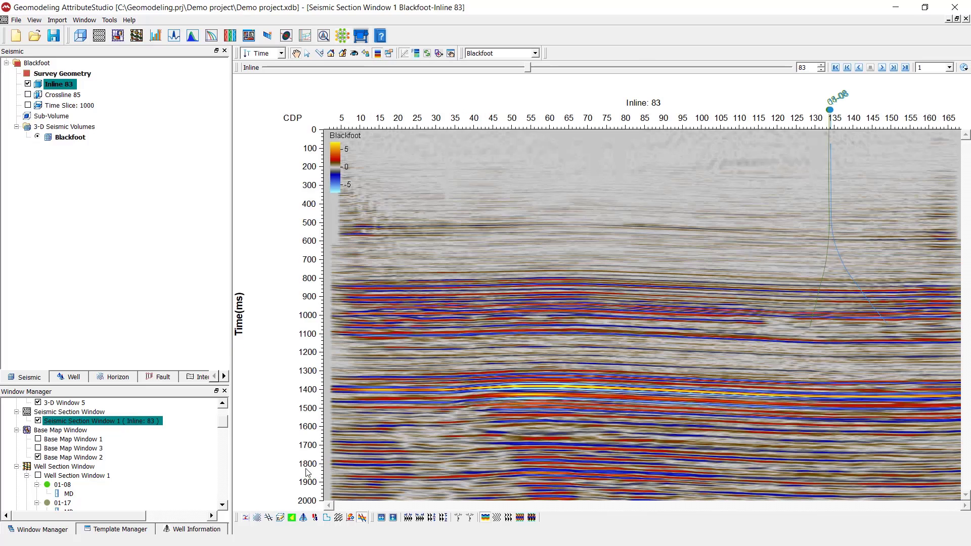
pyautogui.click(133, 380)
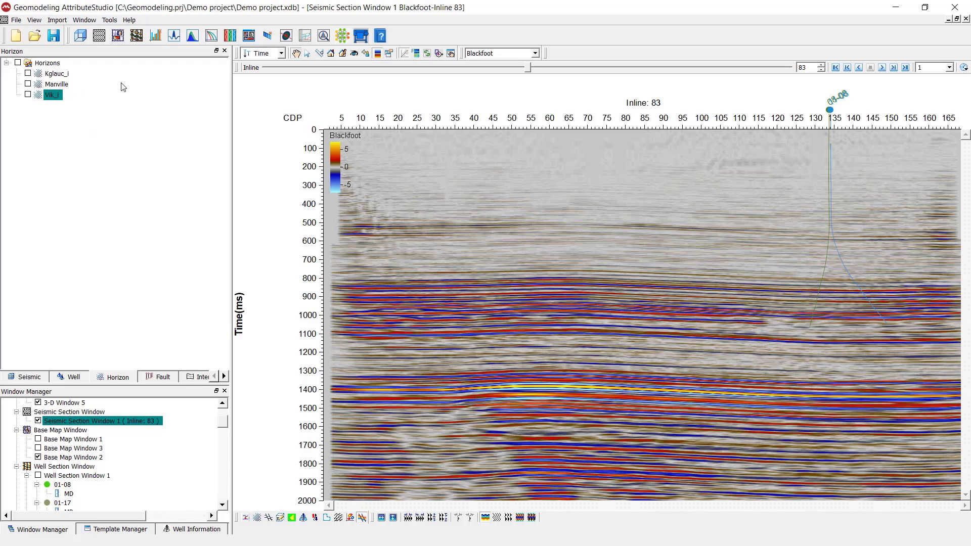
pyautogui.click(117, 105)
pyautogui.click(28, 74)
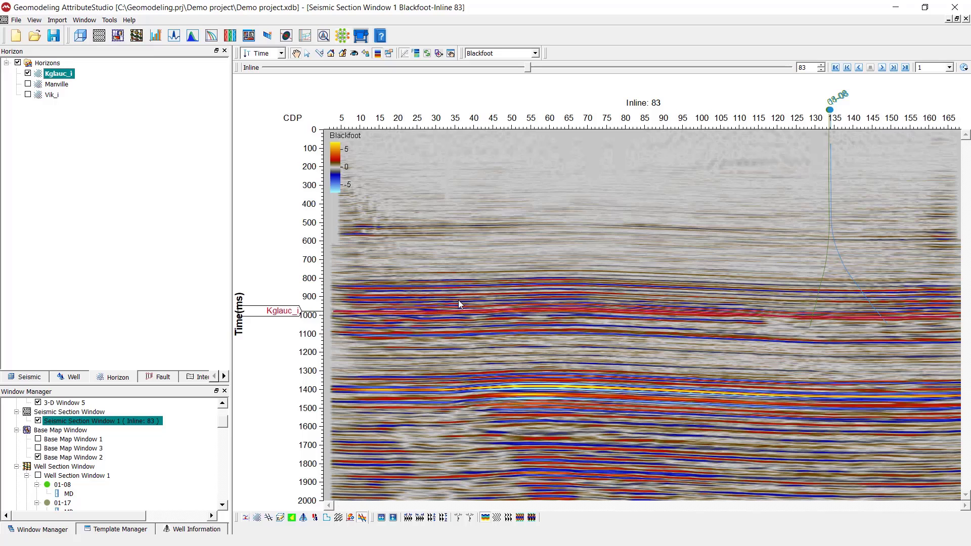
pyautogui.rightClick(570, 233)
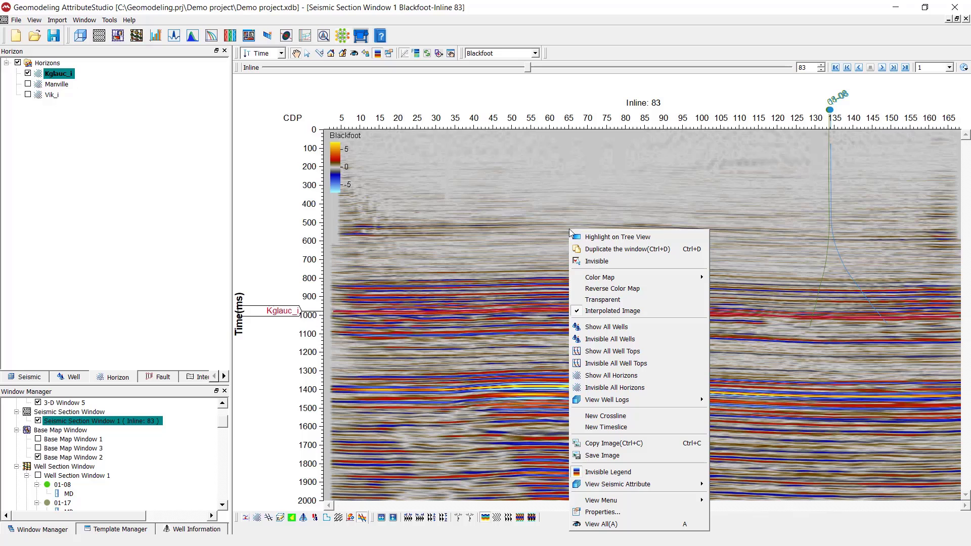
pyautogui.click(602, 377)
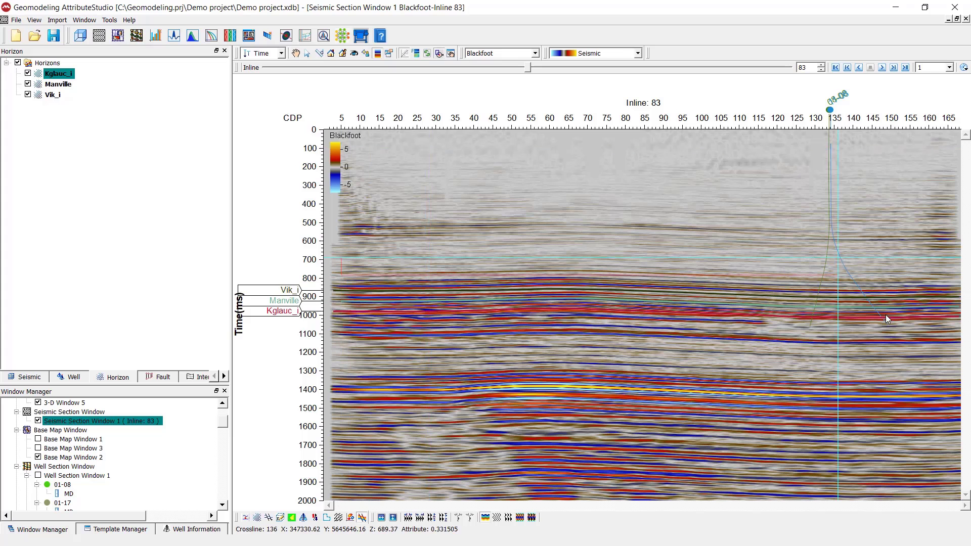
# - Display the Inline 83 seismic around the three horizons as black-filled wiggle traces instead of a colour image
pyautogui.moveTo(887, 316); pyautogui.dragTo(899, 326)
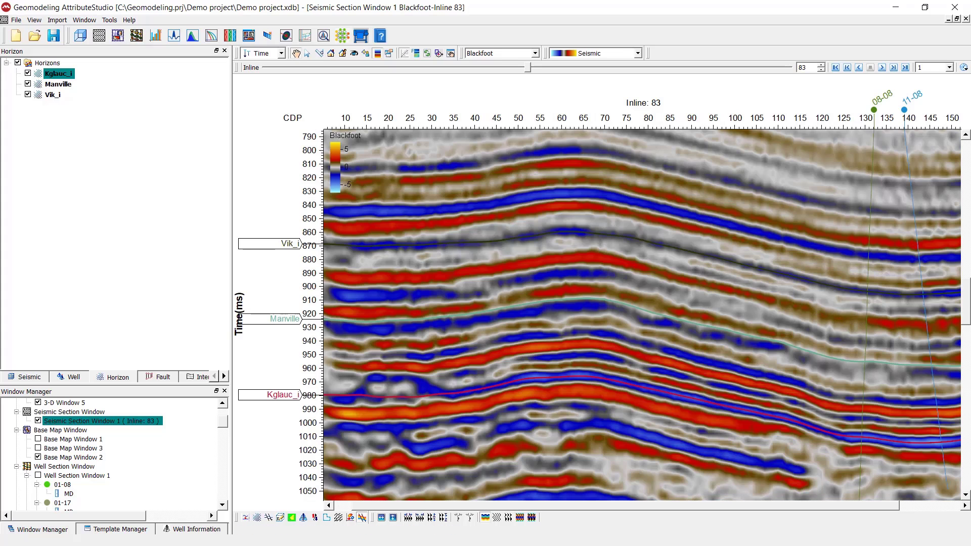
pyautogui.click(508, 518)
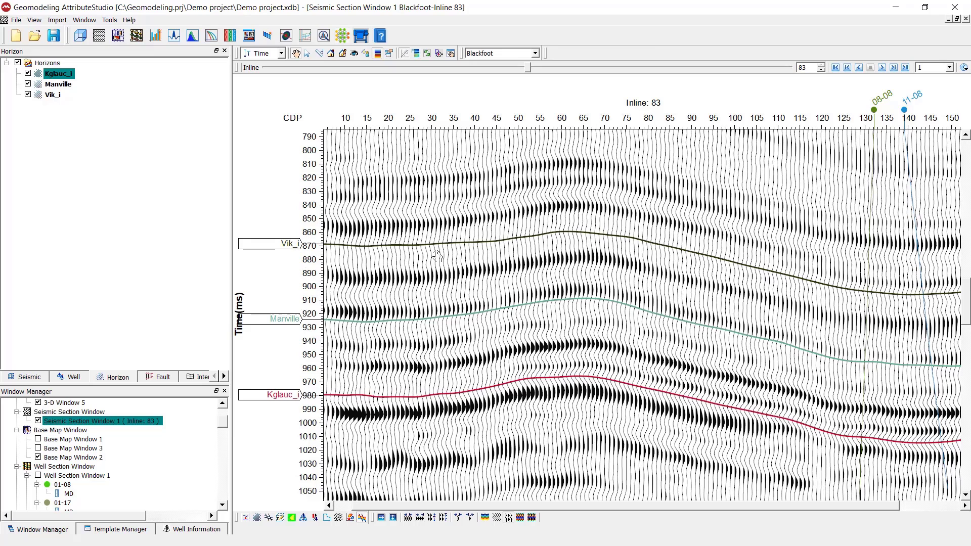
pyautogui.doubleClick(299, 260)
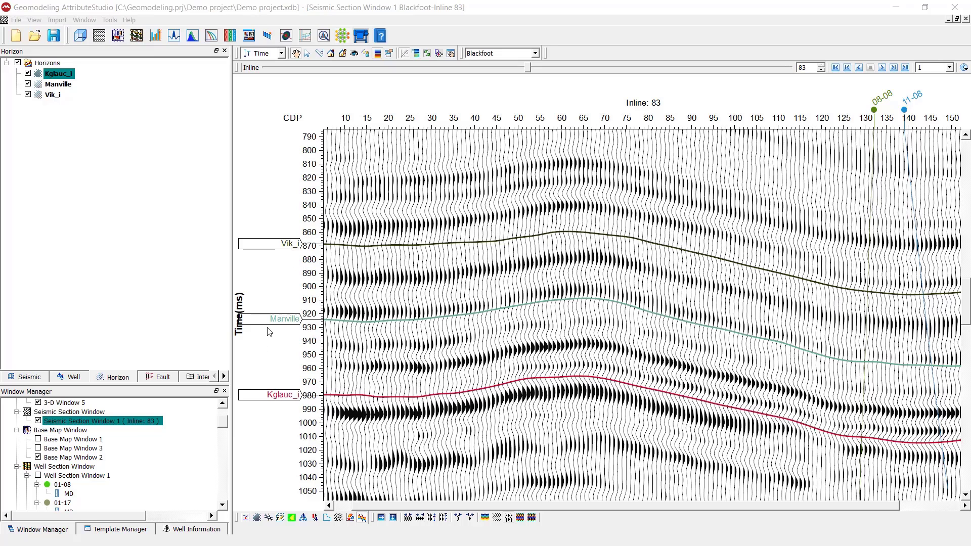
# - Bring up the horizon picking tools for the seismic section and make Manville the active horizon
pyautogui.click(257, 518)
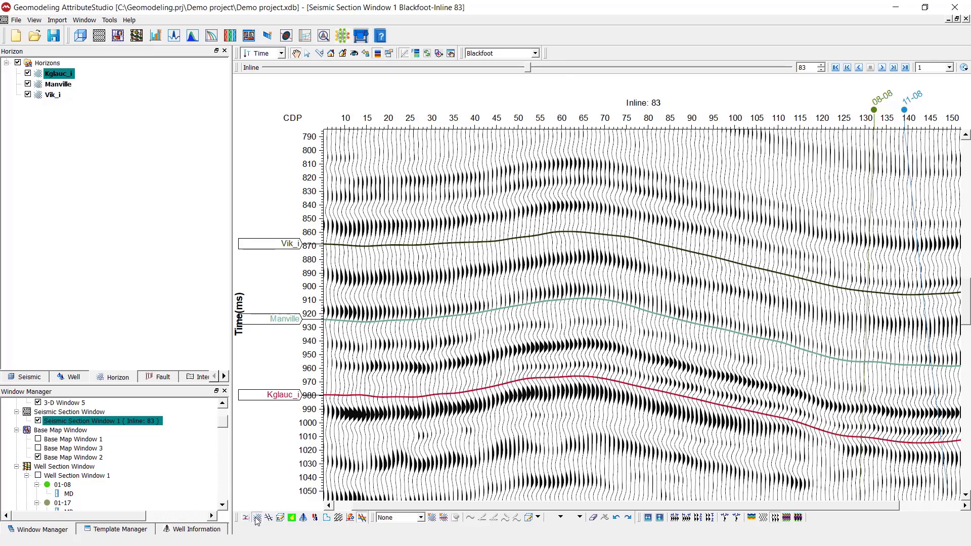
pyautogui.click(419, 518)
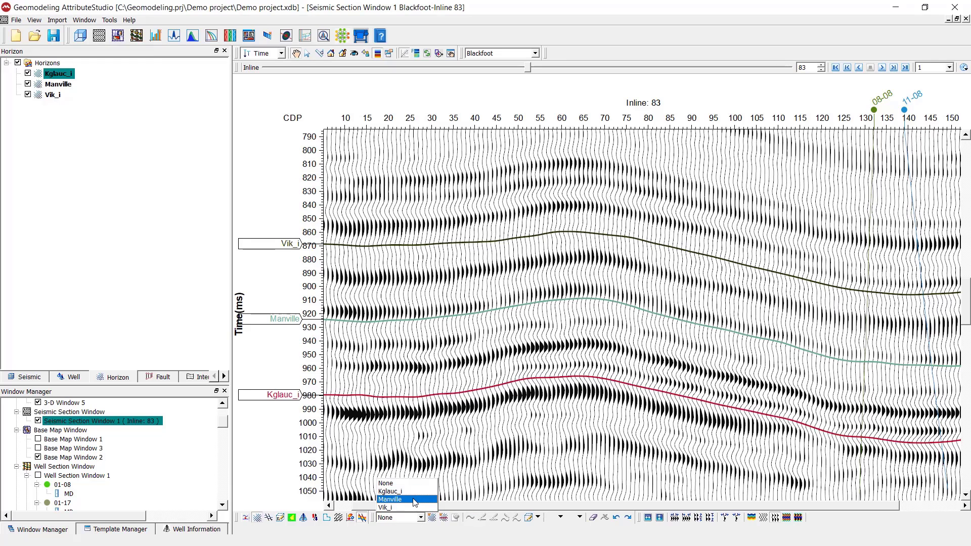
pyautogui.click(397, 500)
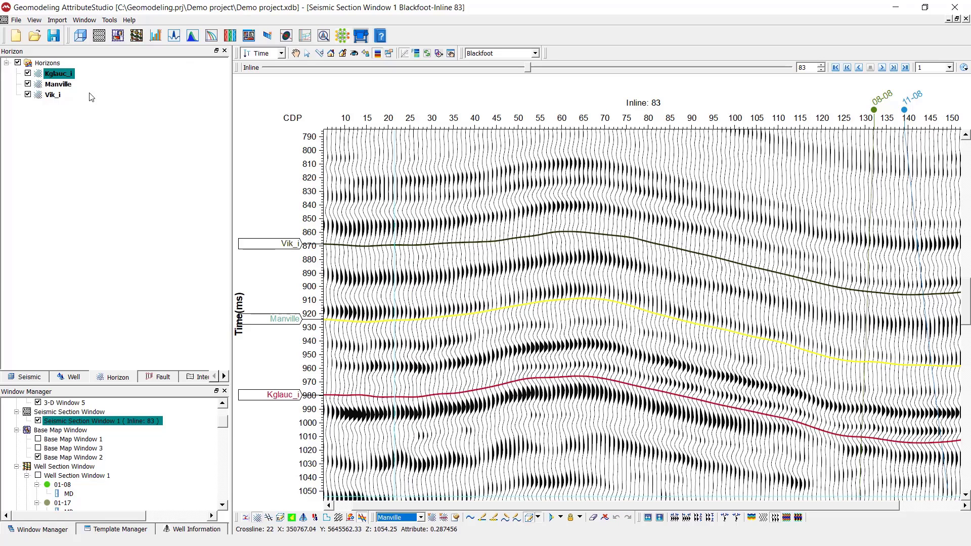
# - Start the Interpolate operation on the Kglauc_i horizon
pyautogui.click(73, 77)
pyautogui.rightClick(72, 76)
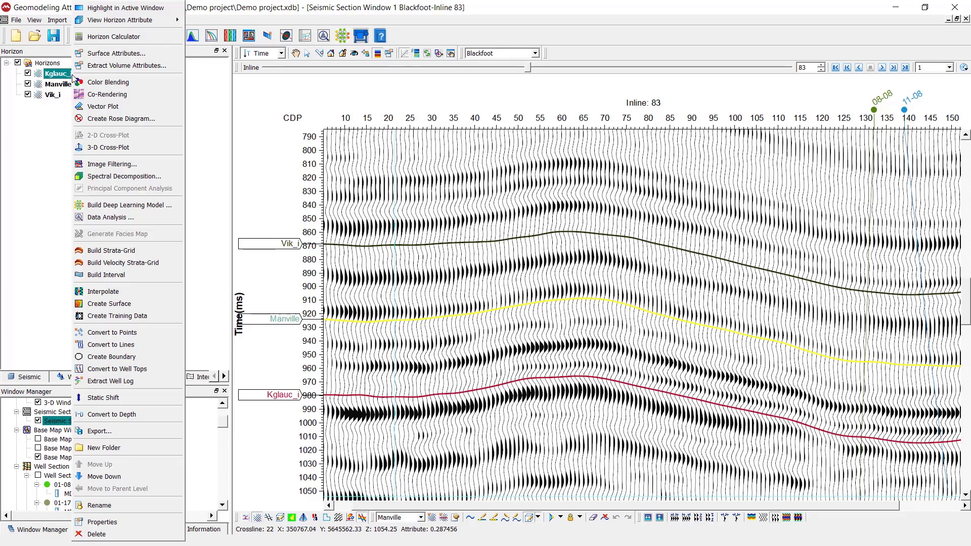
pyautogui.click(101, 297)
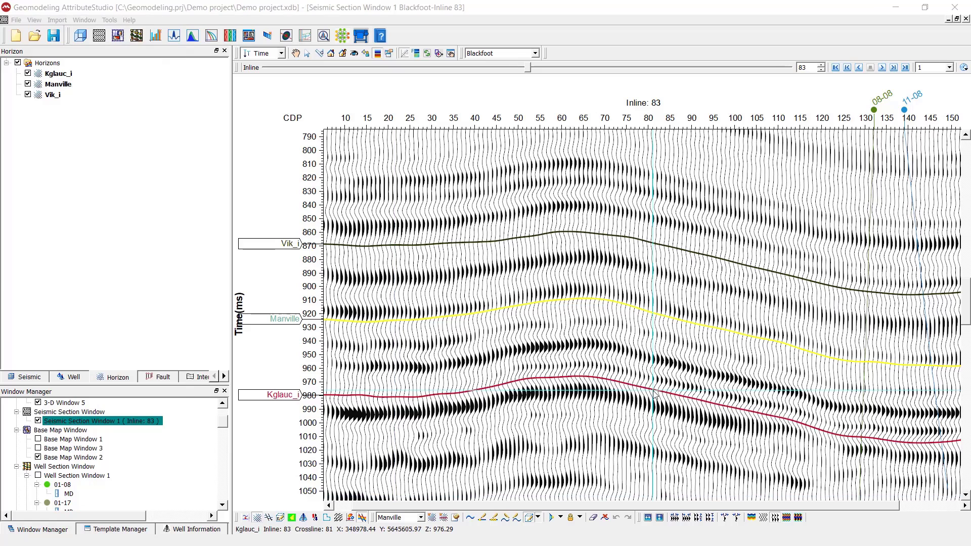